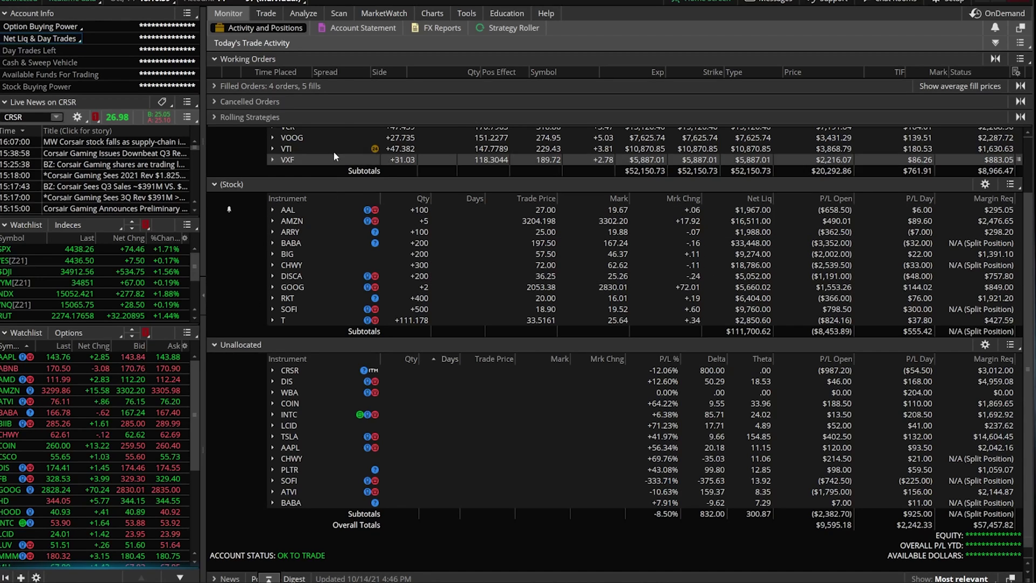
Step: Open the charts workspace and lay out the chart grid as two columns by two rows
left_click(431, 13)
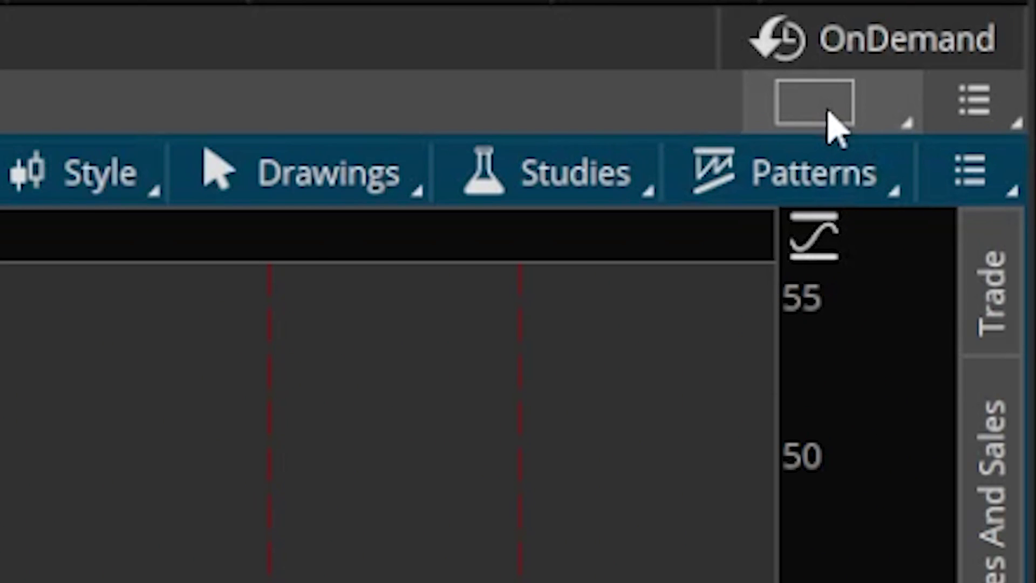
left_click(833, 127)
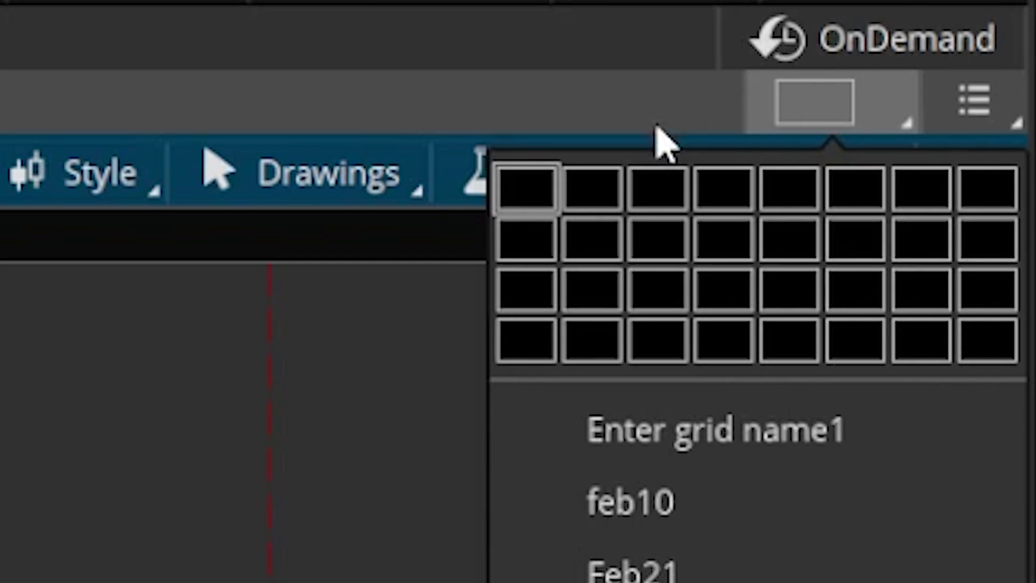
left_click(596, 245)
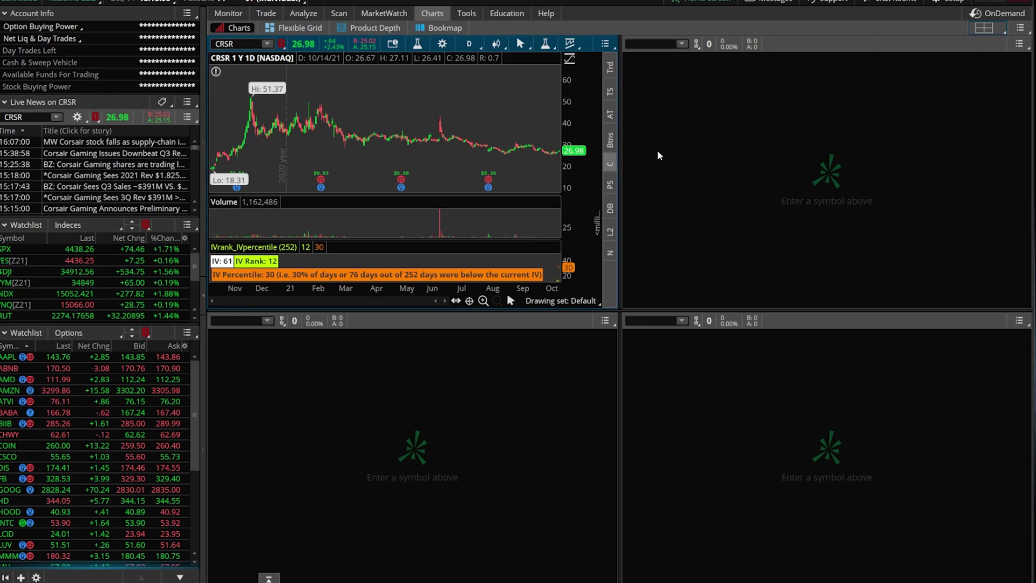
Step: Load MSFT, FB and GOOG into the three empty cells of the two-by-two chart grid
left_click(648, 43)
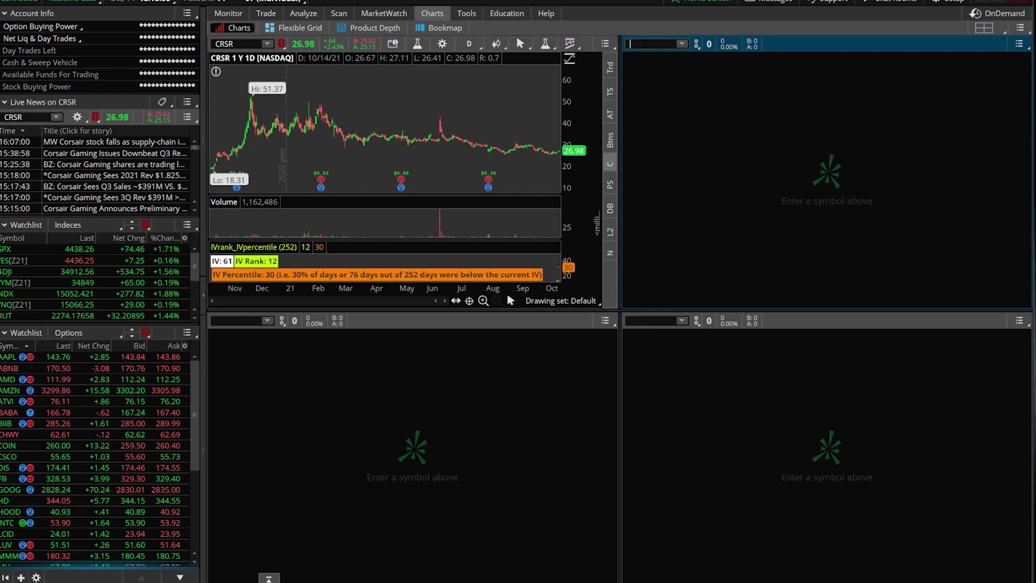
type("MSFT")
key("Return")
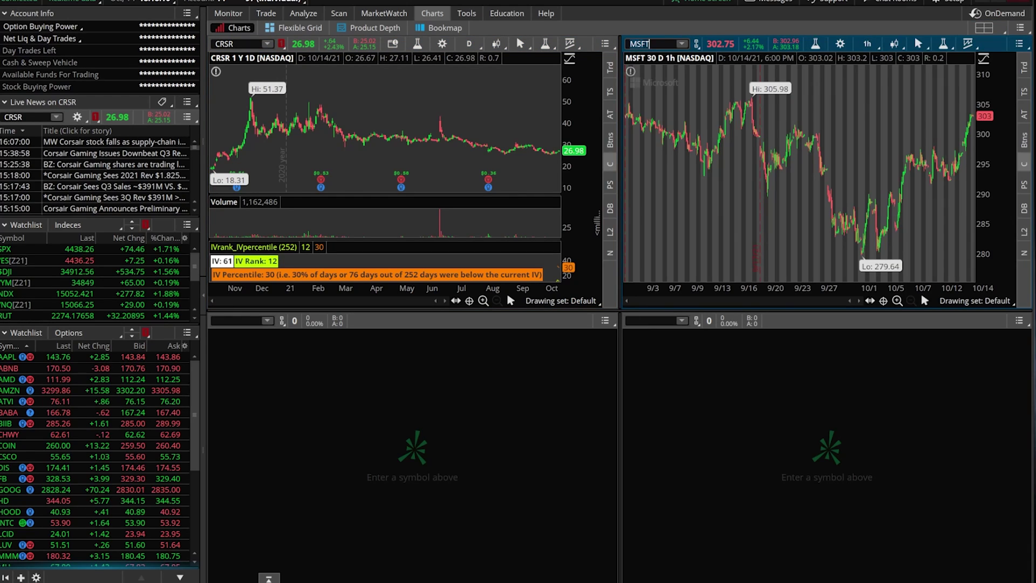
left_click(221, 320)
type("FB")
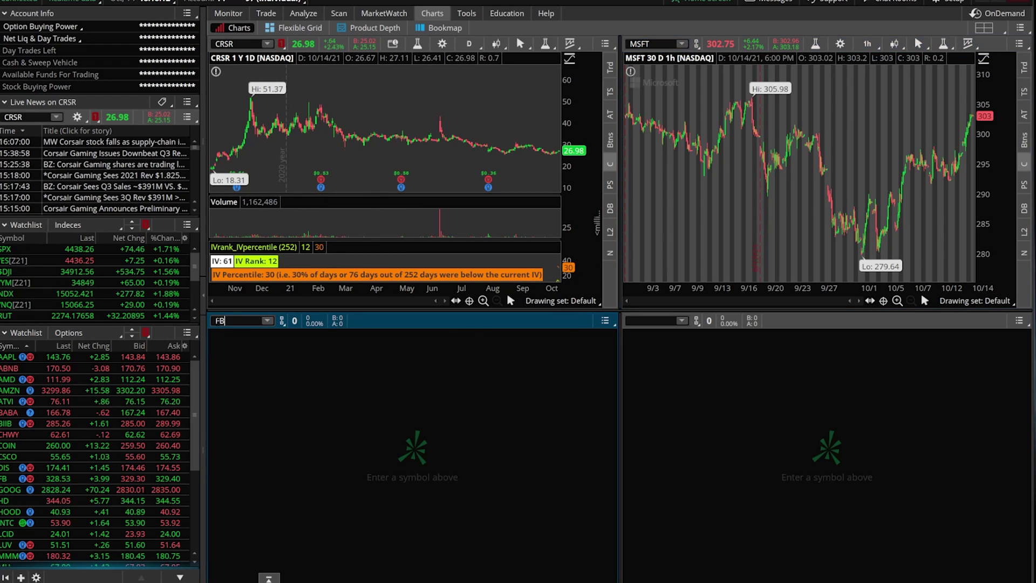
key("Return")
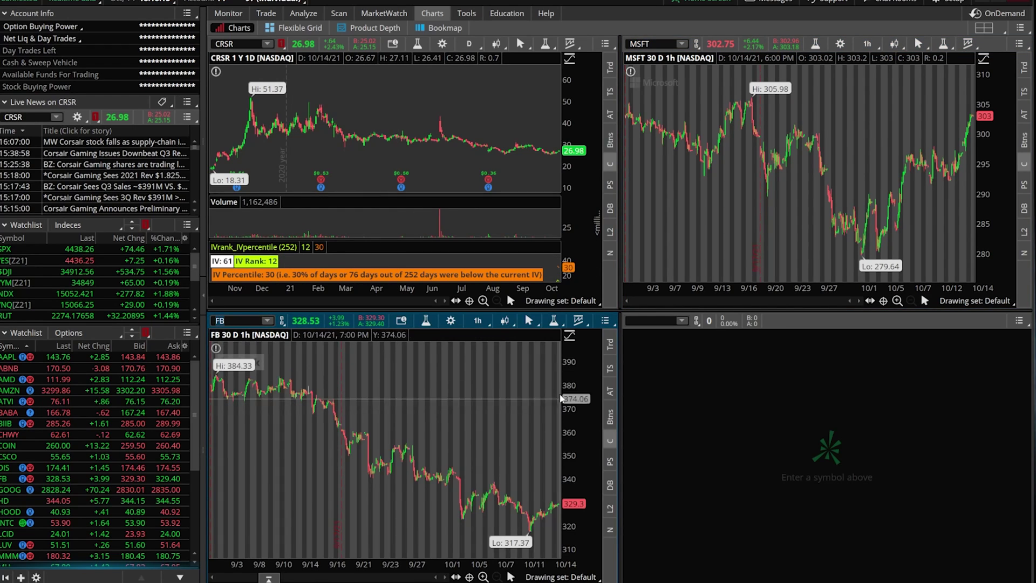
left_click(629, 321)
type("G")
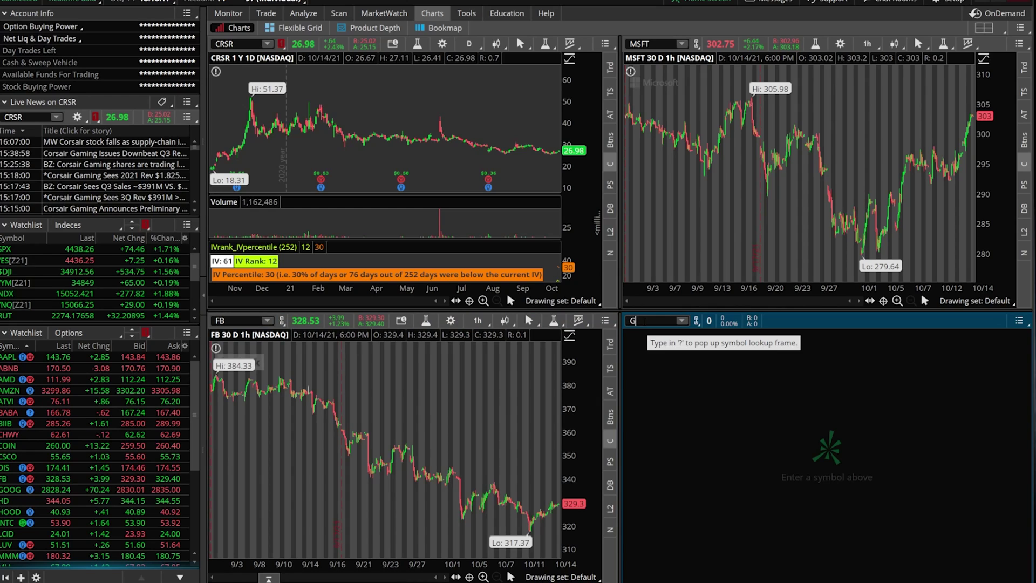
type("OOG")
key("Return")
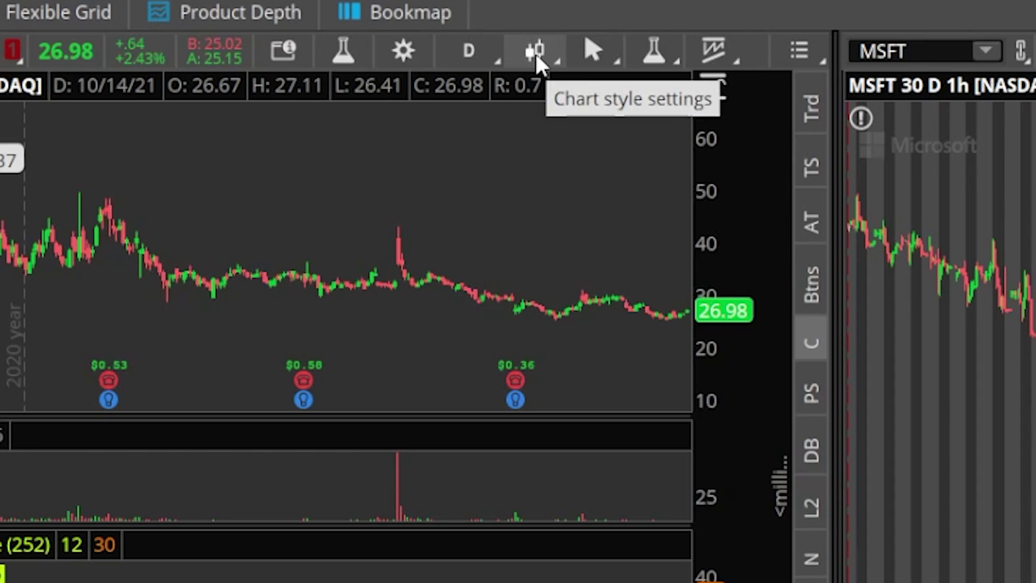
Step: Save the CRSR chart's current style as the chart default
left_click(536, 54)
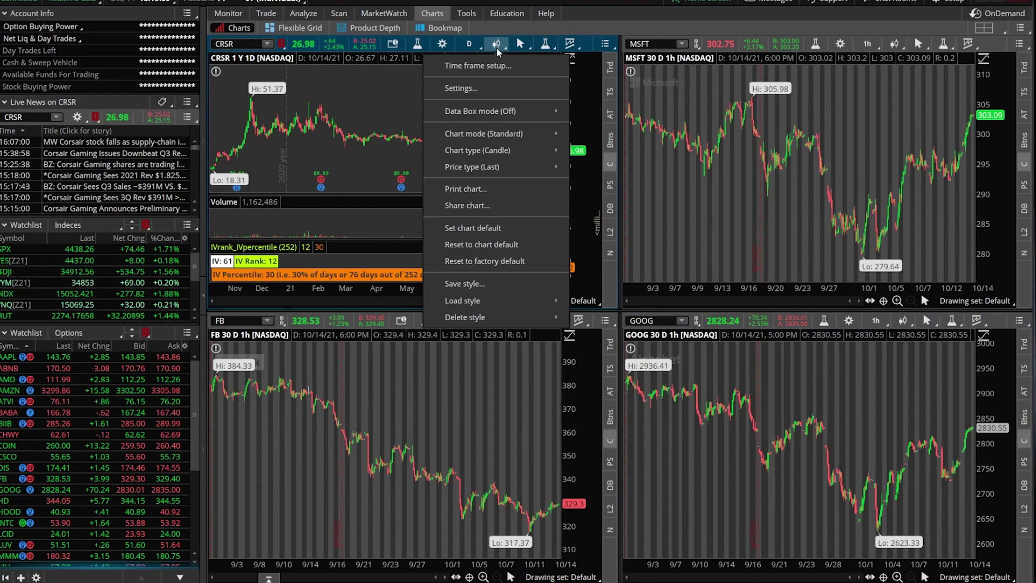
left_click(472, 229)
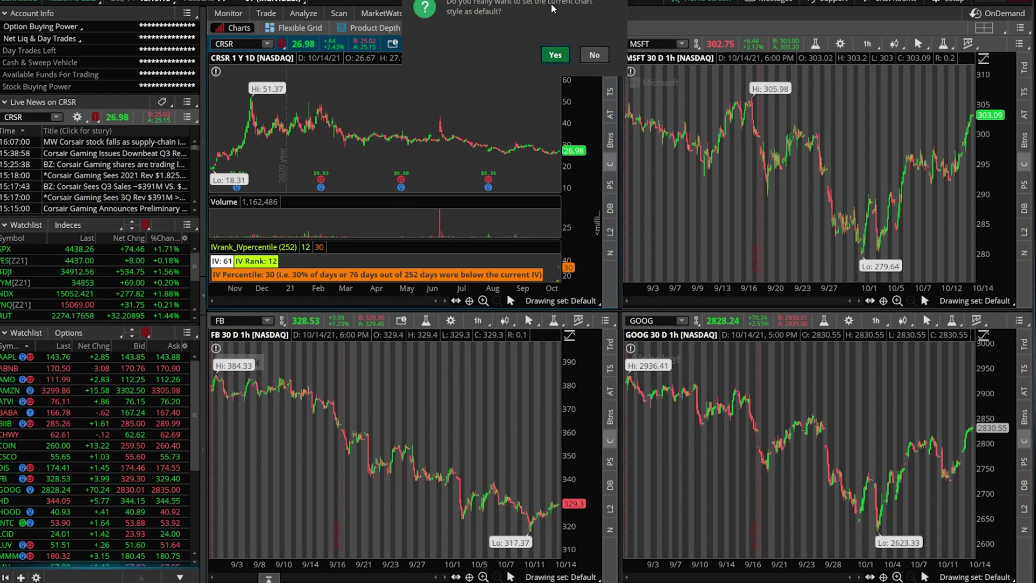
left_click(554, 56)
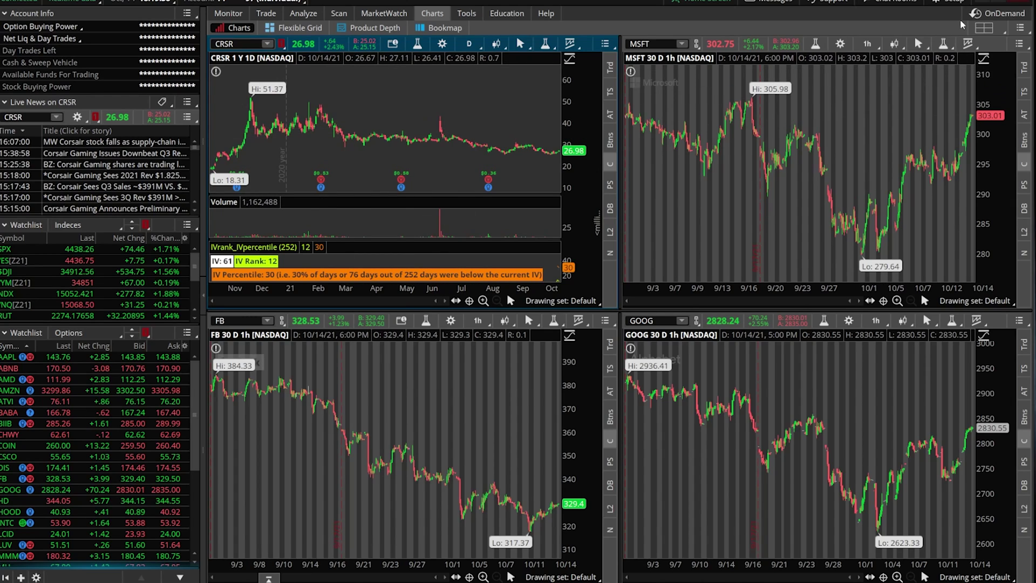
Step: Reduce the chart grid to a single CRSR chart and rebuild it as two columns by two rows
left_click(982, 28)
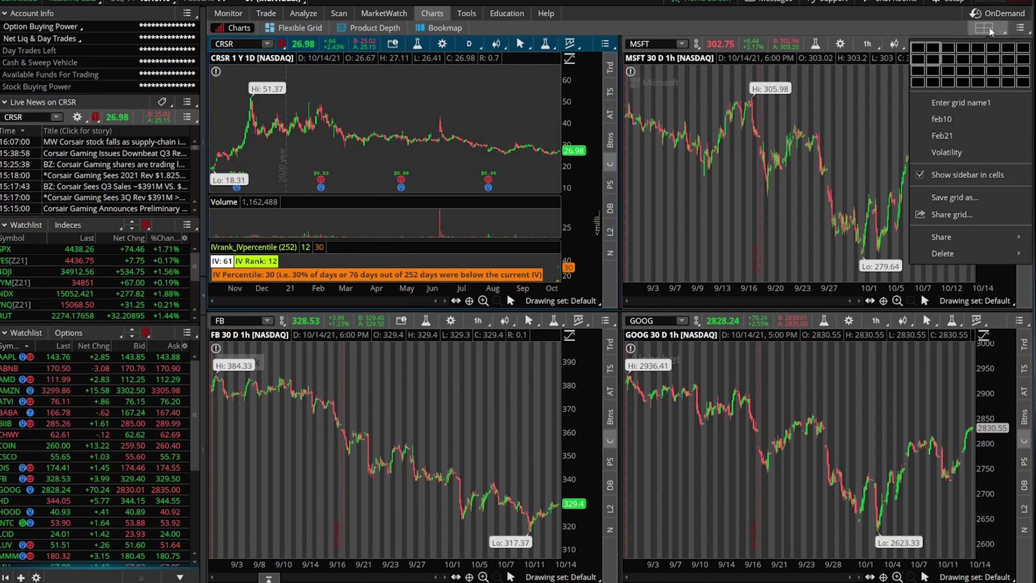
left_click(918, 47)
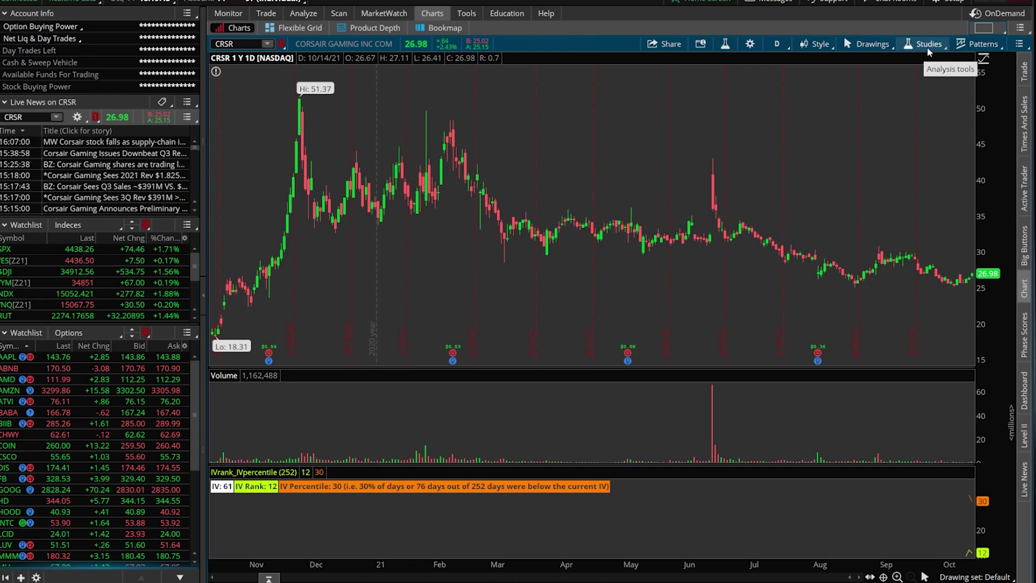
left_click(984, 29)
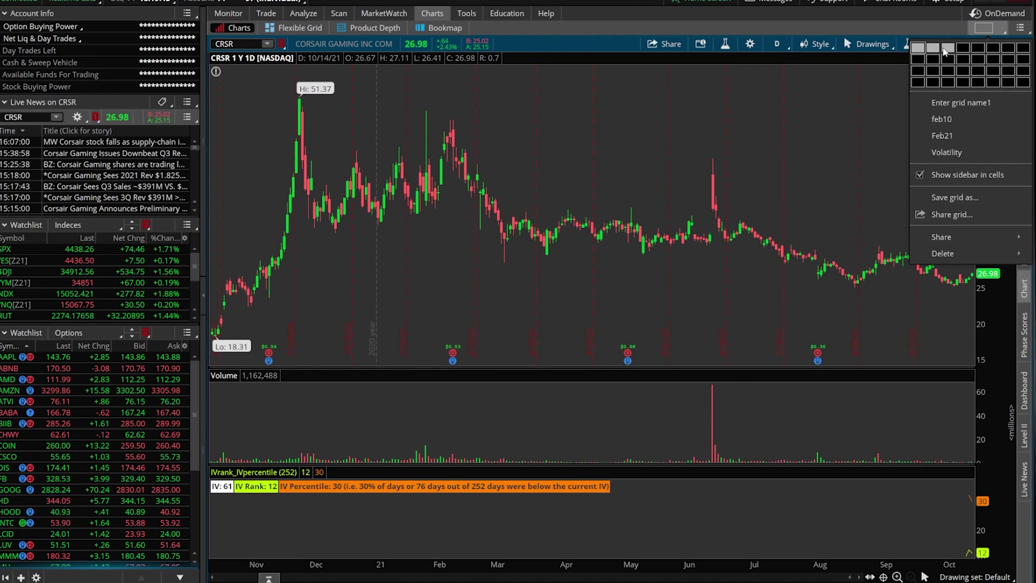
left_click(935, 60)
Step: Fill the empty cells beside and below CRSR with MSFT, FB and GOOG using the new default style
left_click(656, 44)
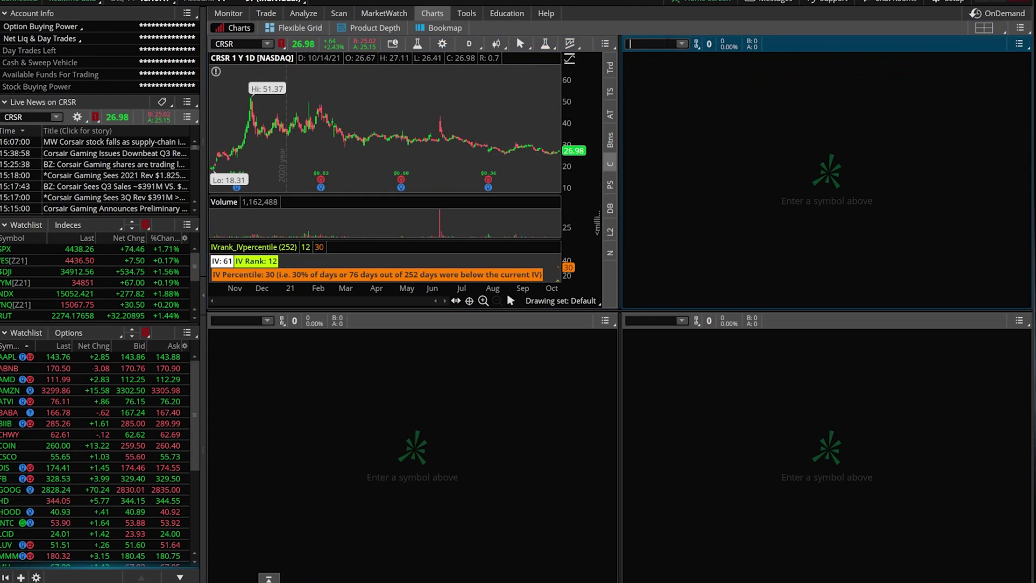
type("MSFT")
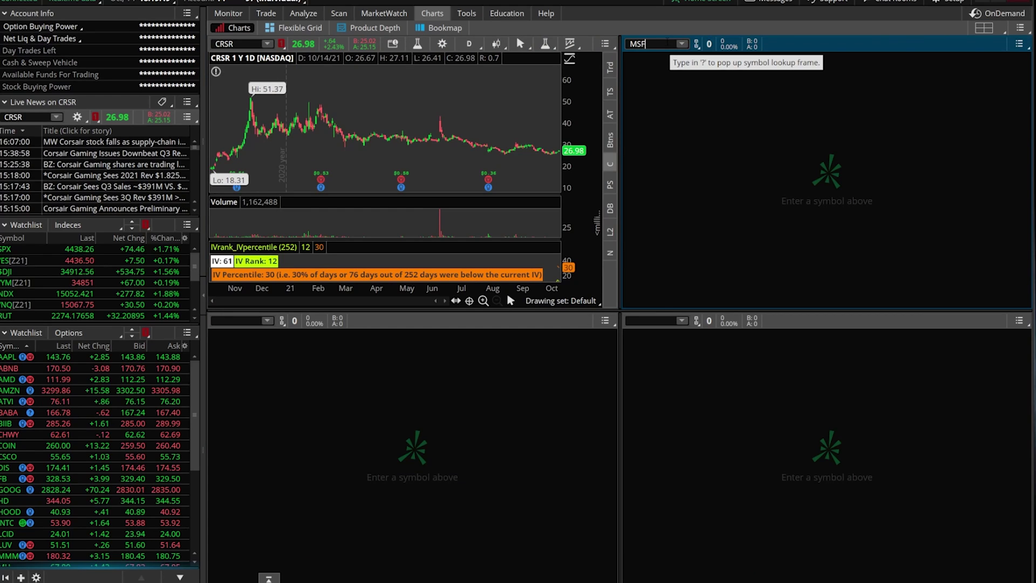
key("Return")
left_click(237, 320)
type("FB")
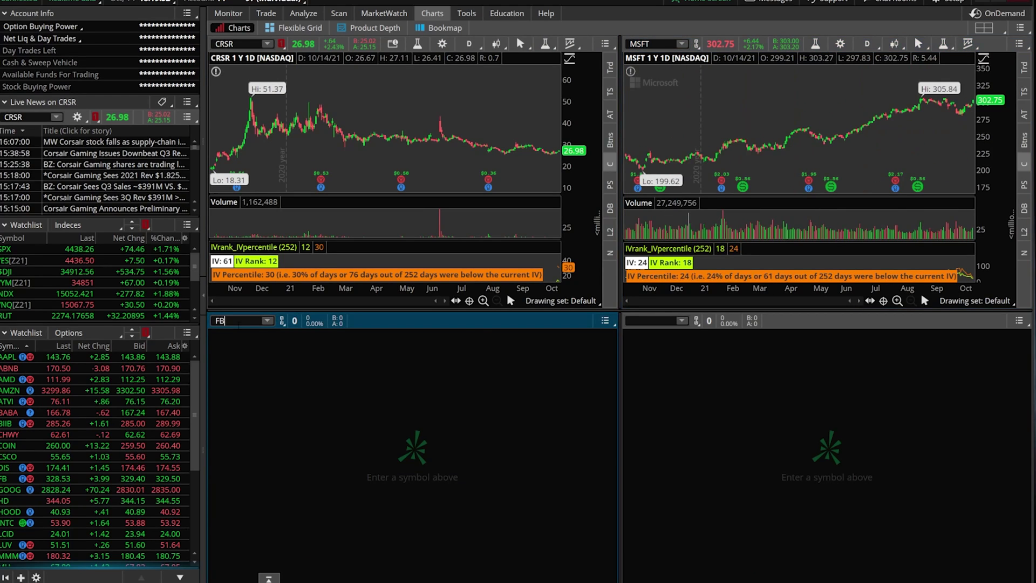
key("Return")
left_click(639, 320)
type("GOOG")
key("Return")
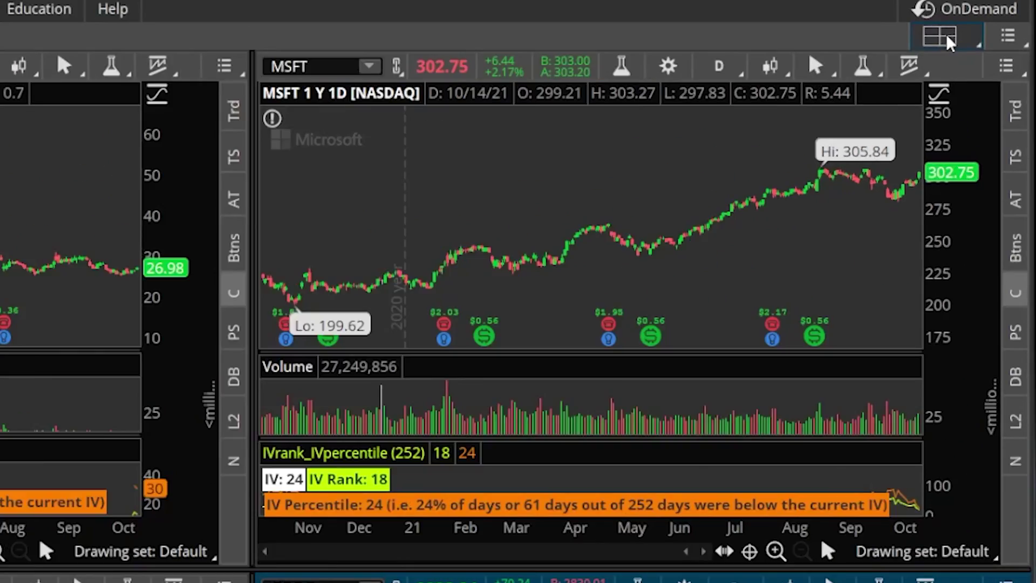
Step: Expand the chart grid to five columns by two rows, and briefly show and hide the Trade section in the CRSR cell
left_click(985, 29)
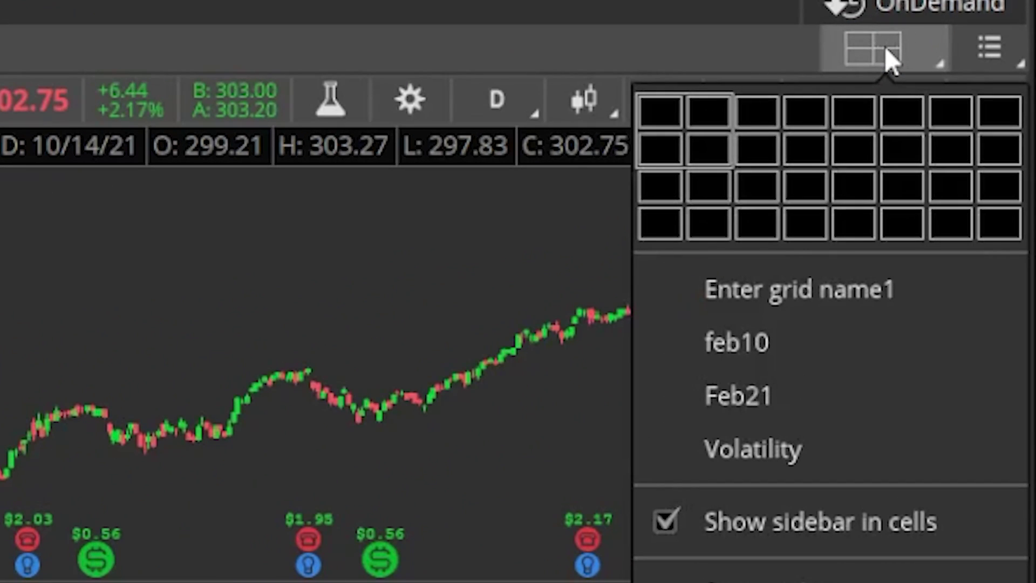
left_click(855, 154)
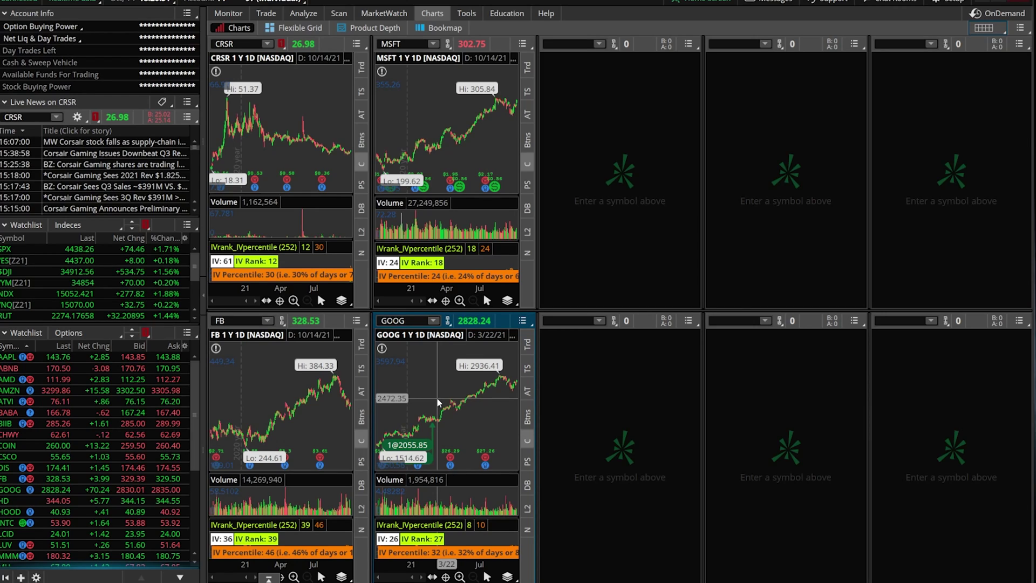
left_click(358, 73)
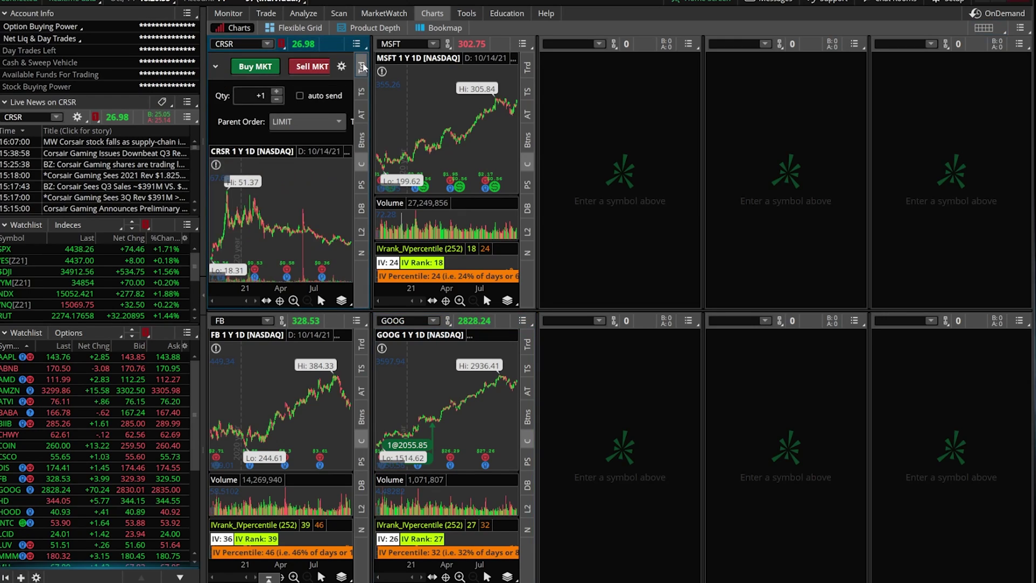
left_click(361, 76)
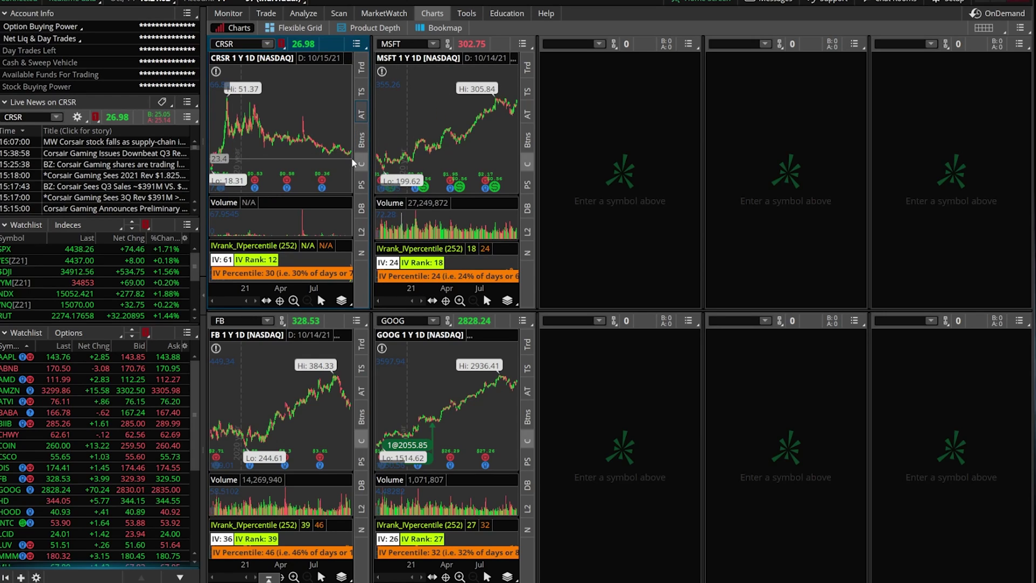
Step: Load FB into the empty cell next to MSFT in the upper row
left_click(567, 43)
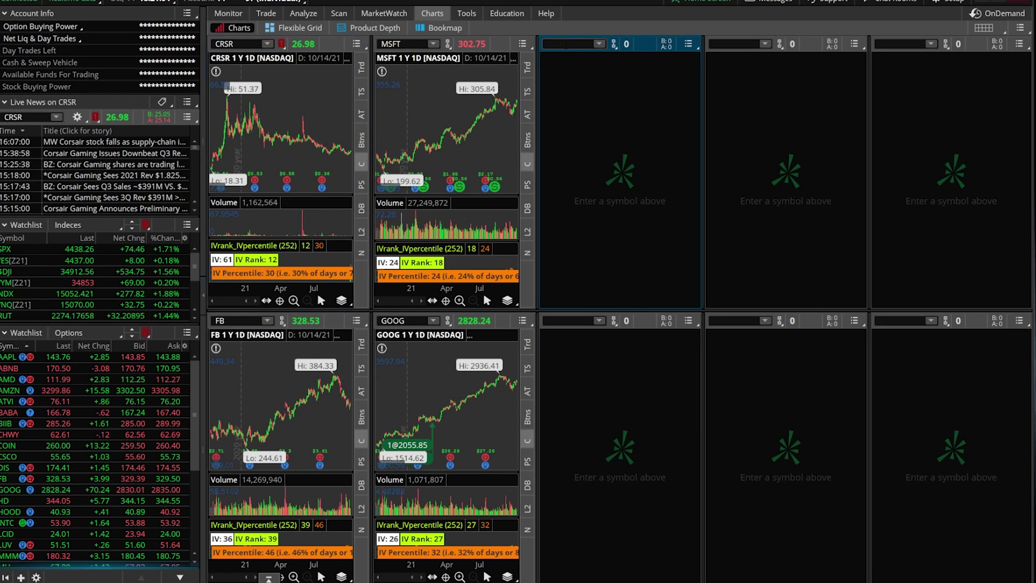
type("FB")
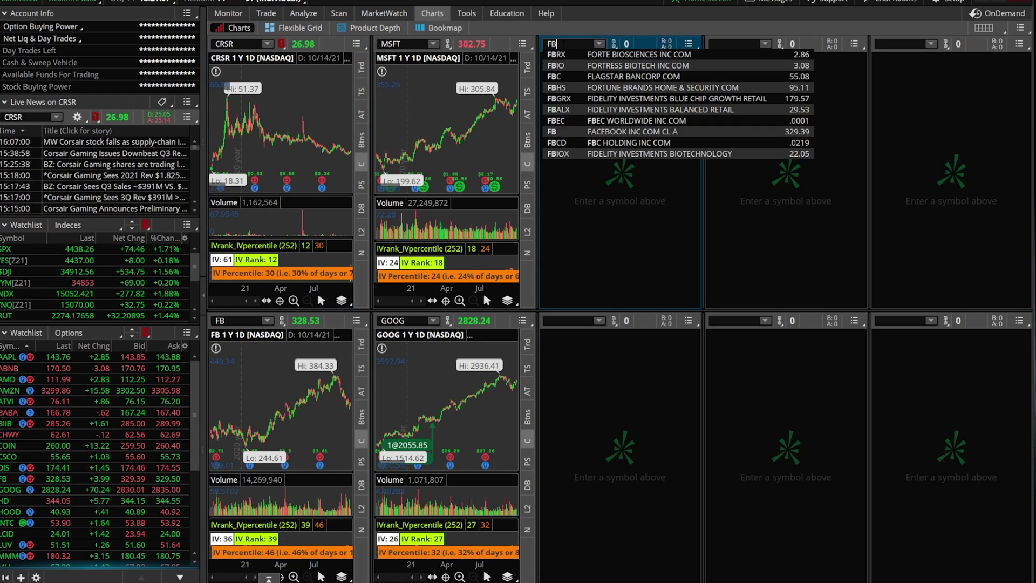
key("Return")
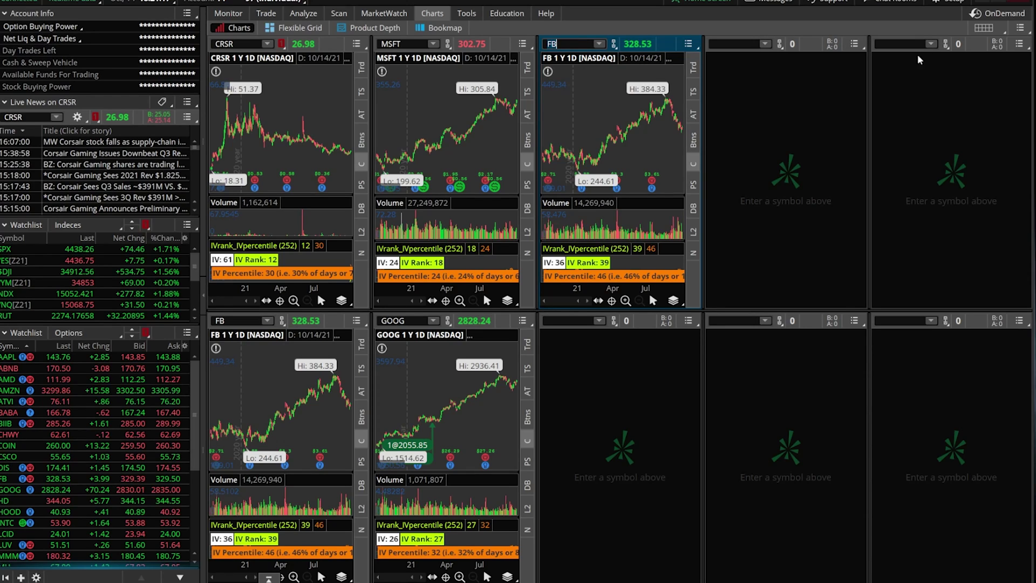
Step: Turn off the sidebars in the grid cells and turn them back on
left_click(985, 28)
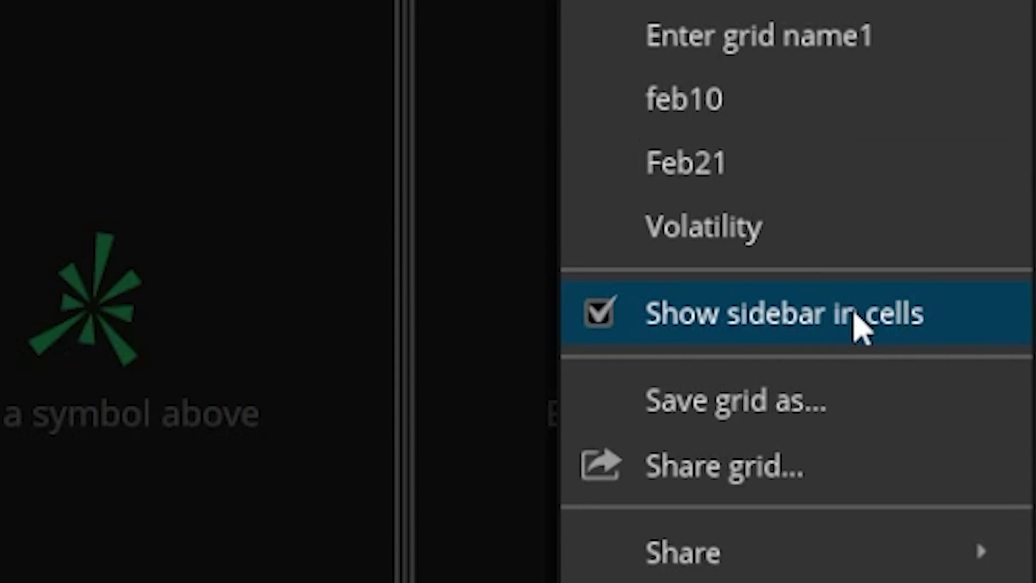
left_click(597, 315)
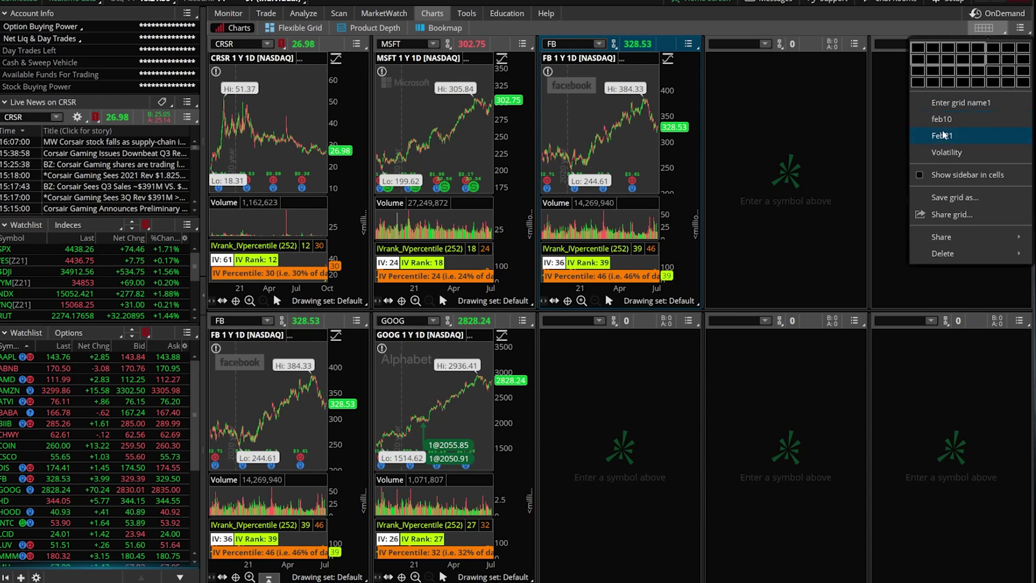
left_click(920, 176)
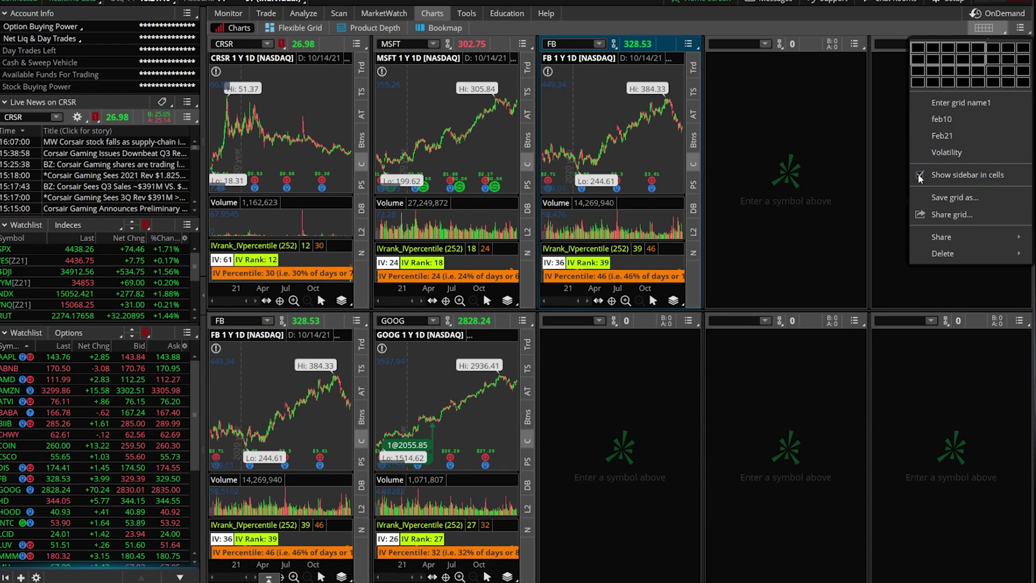
left_click(995, 32)
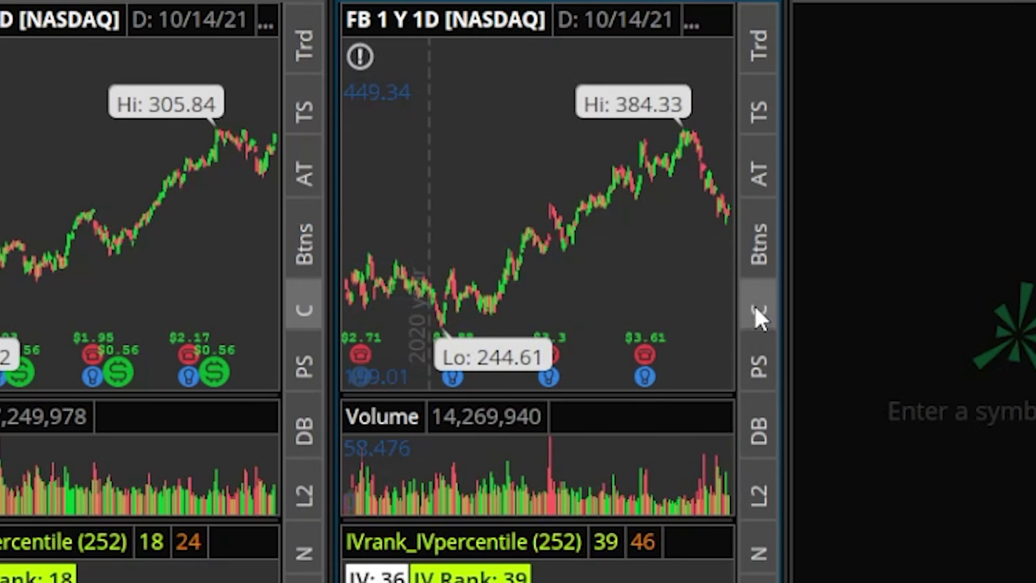
Step: Switch the upper FB cell through Active Trader and Times And Sales, leaving it on Level II
left_click(757, 172)
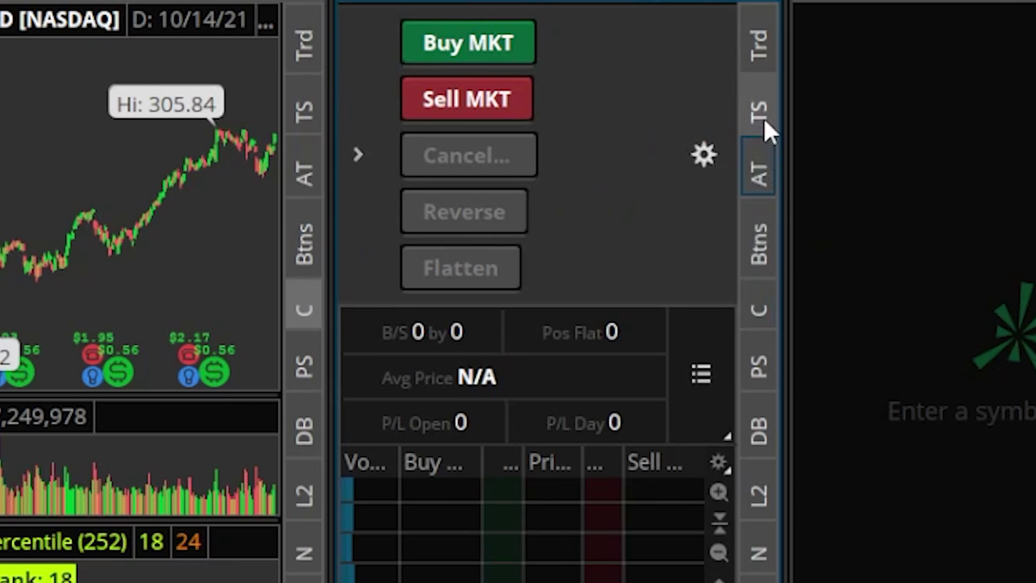
left_click(760, 102)
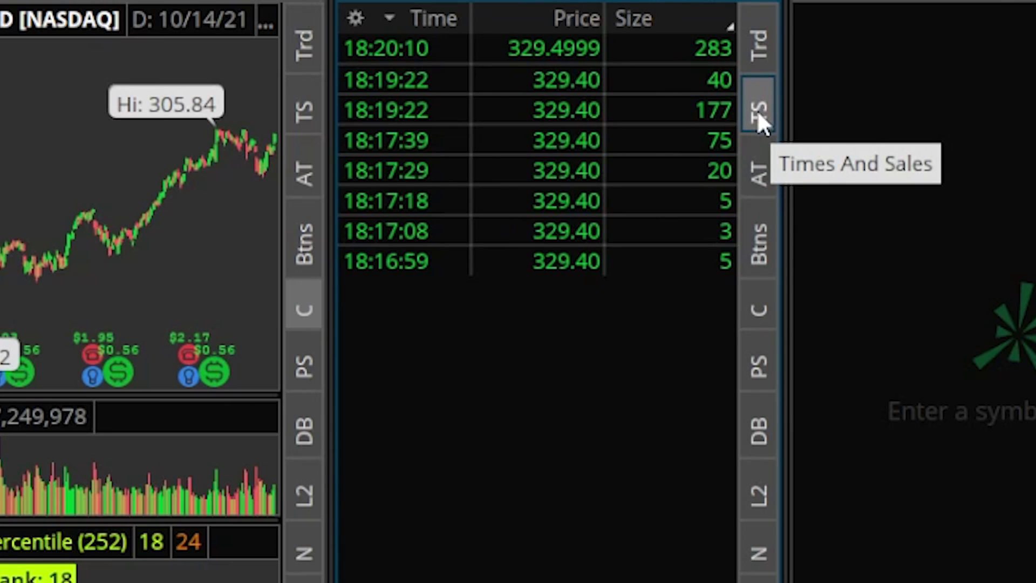
left_click(769, 477)
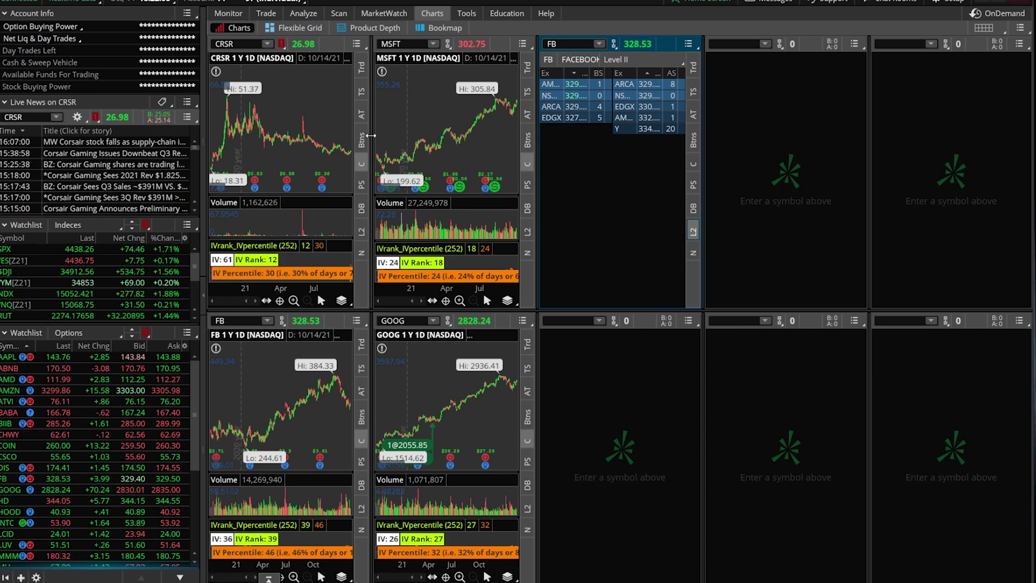
Step: Widen the CRSR chart cell slightly by moving its border with the MSFT cell
left_click_drag(371, 136, 430, 136)
left_click_drag(310, 142, 429, 130)
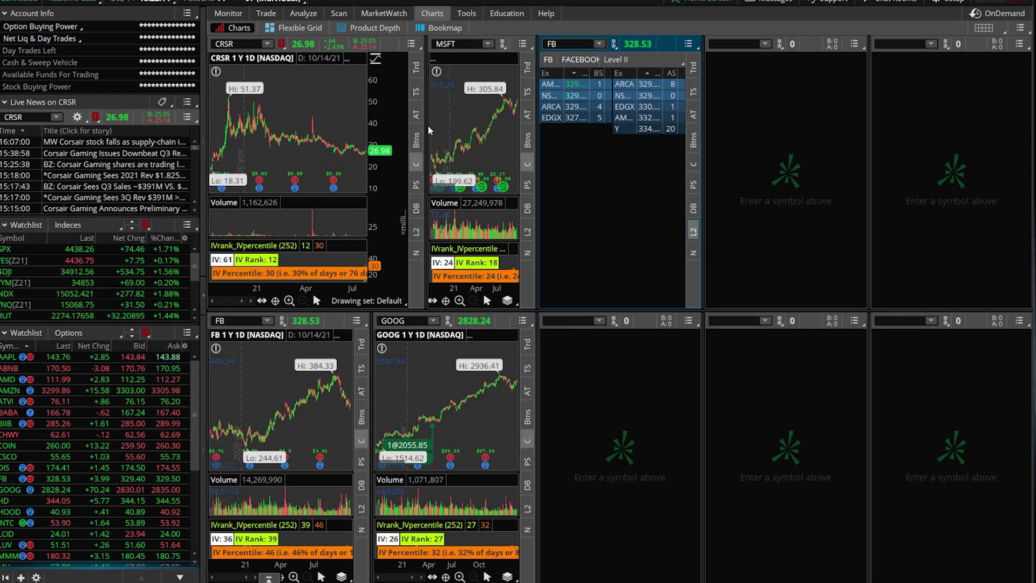
left_click_drag(426, 133, 399, 136)
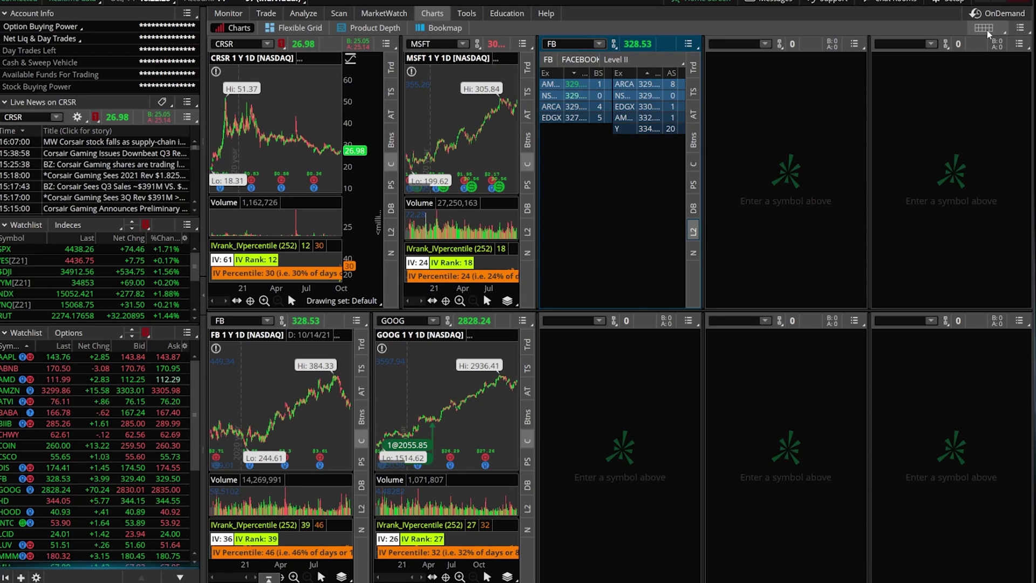
Step: Switch to the Flexible Grid and load FB into its large chart cell
left_click(297, 31)
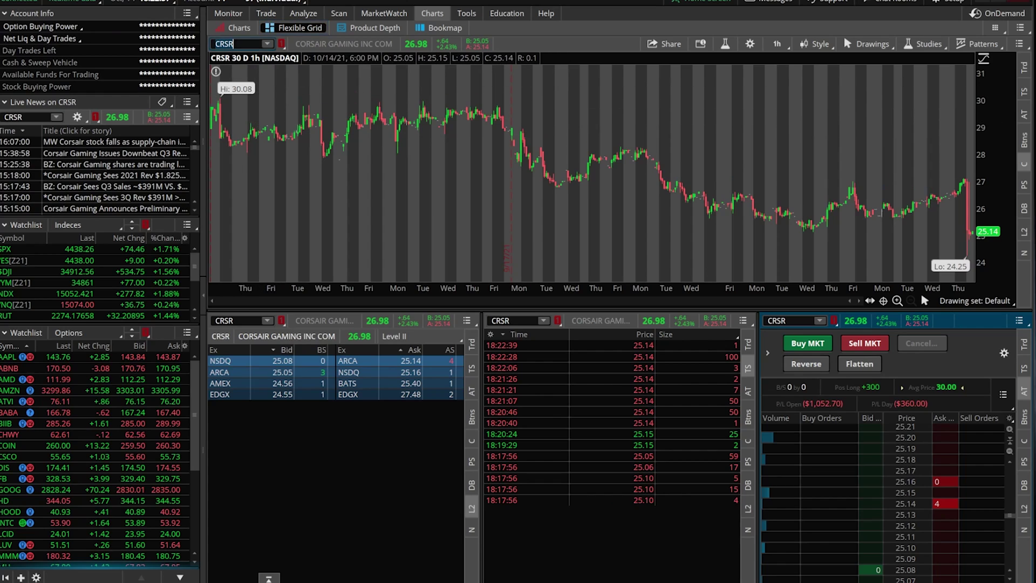
left_click(232, 44)
type("FB")
key("Return")
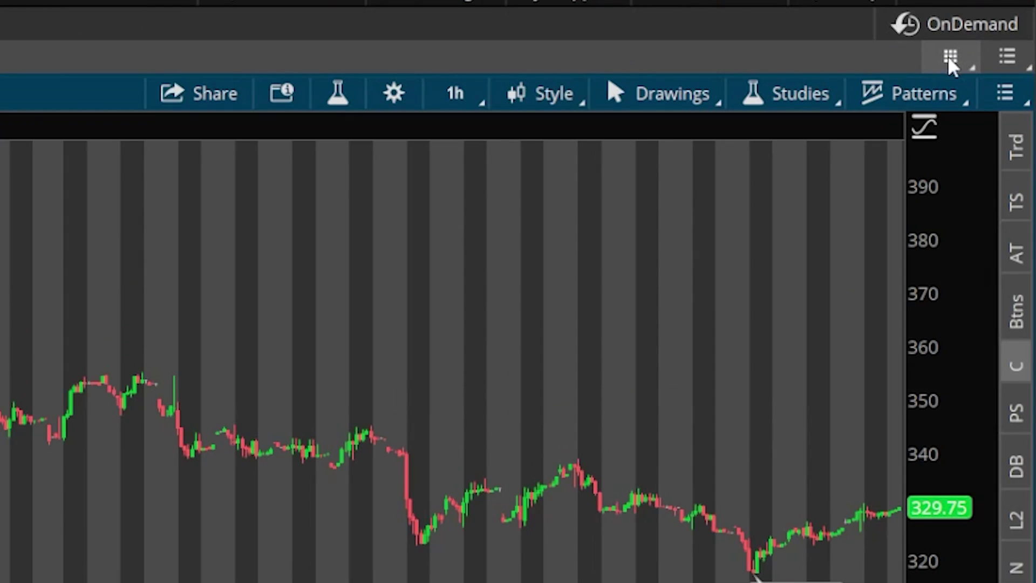
Step: Enable grid customization, add an empty cell beside the FB chart and split that new cell into two stacked cells
left_click(951, 58)
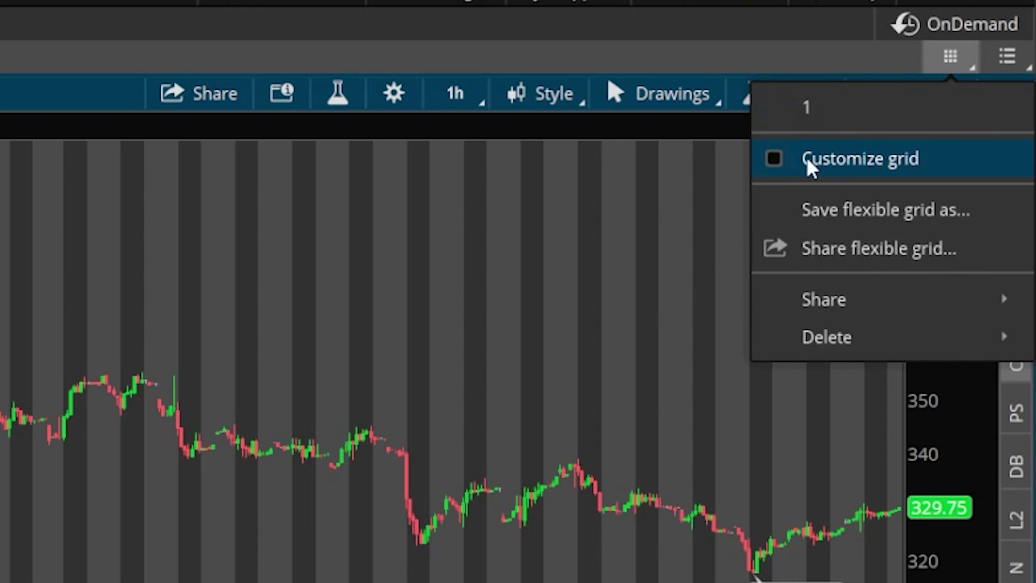
left_click(773, 160)
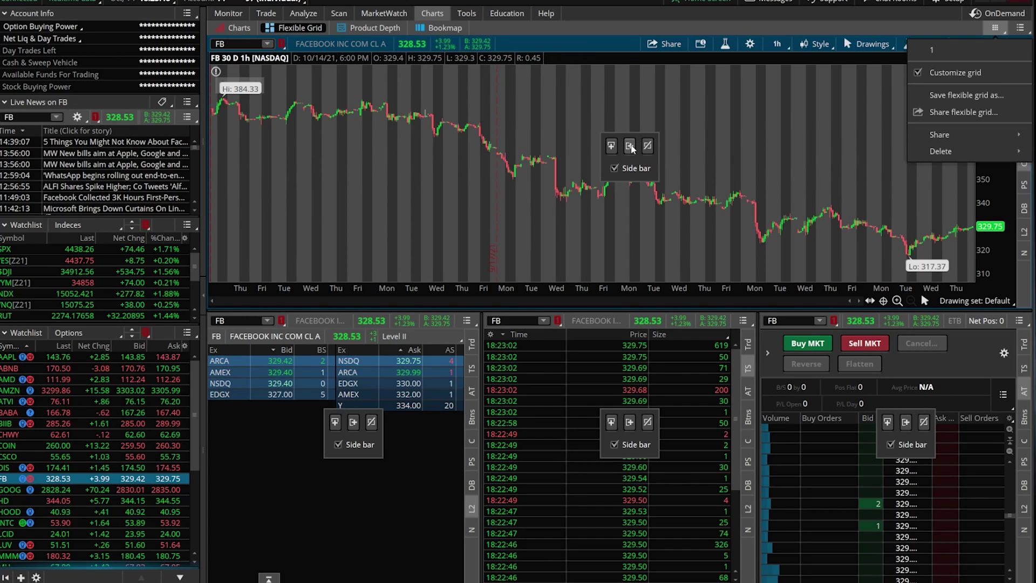
left_click(629, 146)
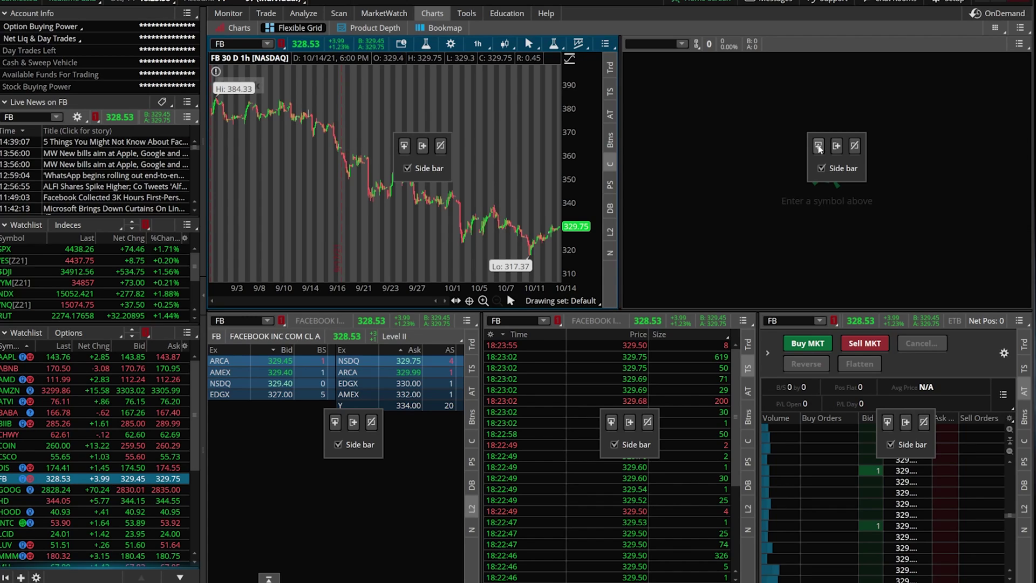
left_click(818, 146)
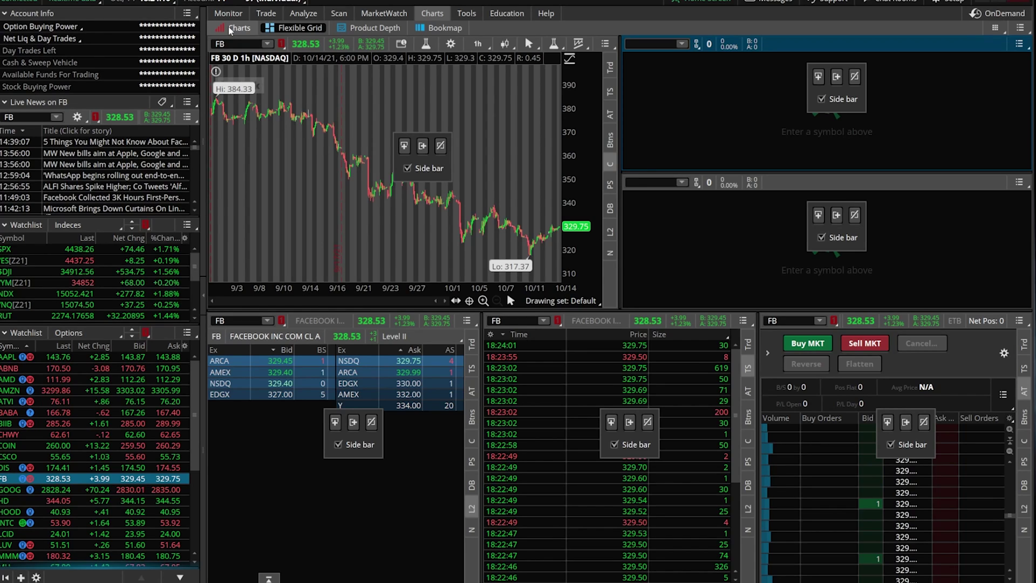
Step: Remove both added empty cells and turn the FB chart cell's side bar off and back on
left_click(855, 77)
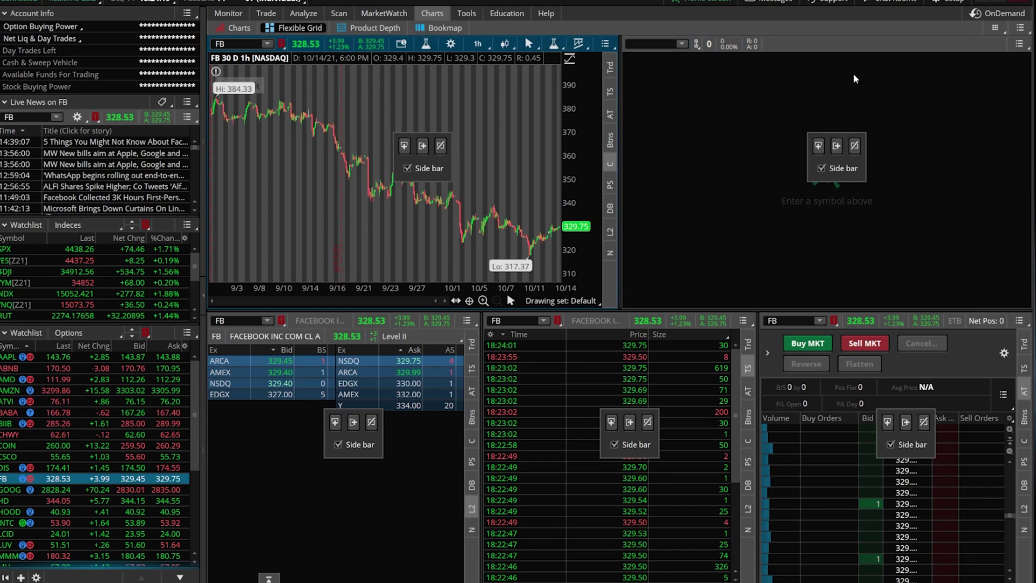
left_click(854, 146)
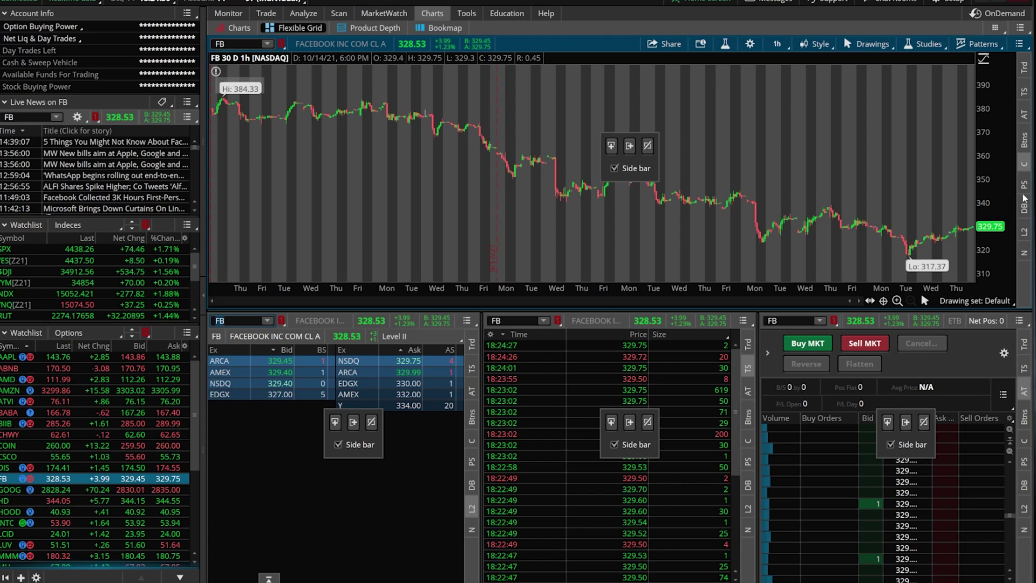
left_click(614, 169)
left_click(614, 169)
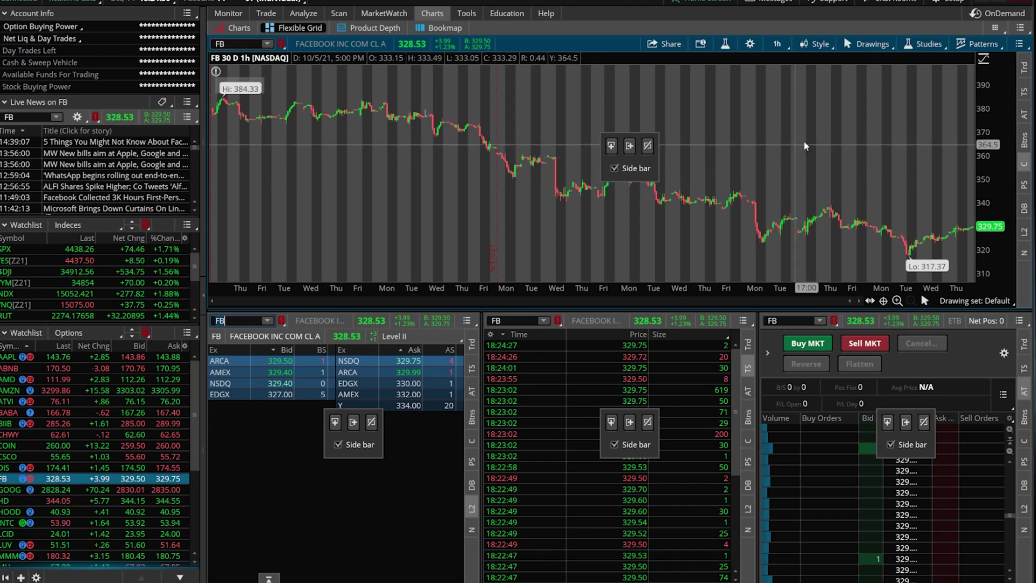
Step: Turn off grid customization and save the flexible grid layout as "Active trader grid"
left_click(995, 30)
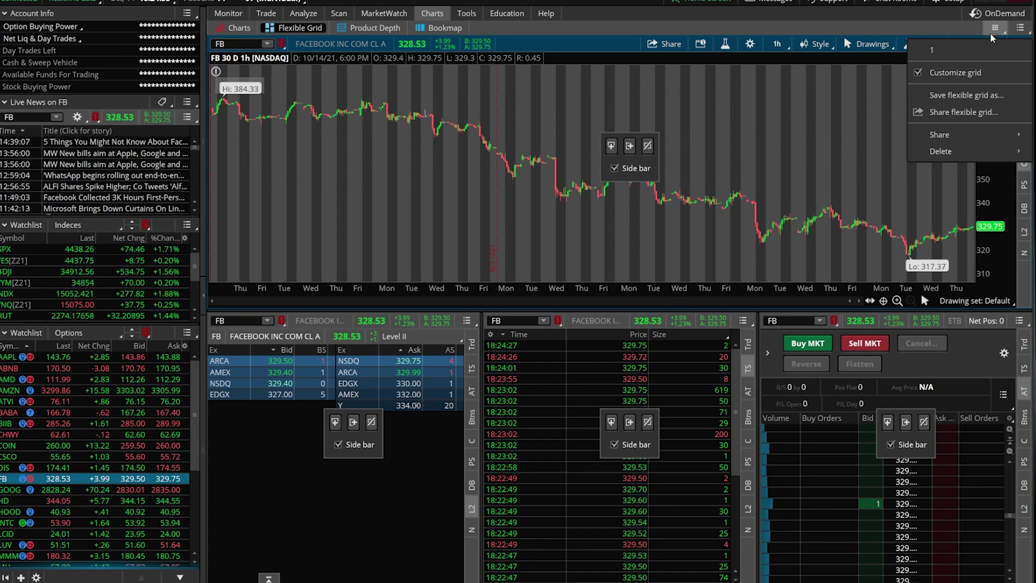
left_click(919, 73)
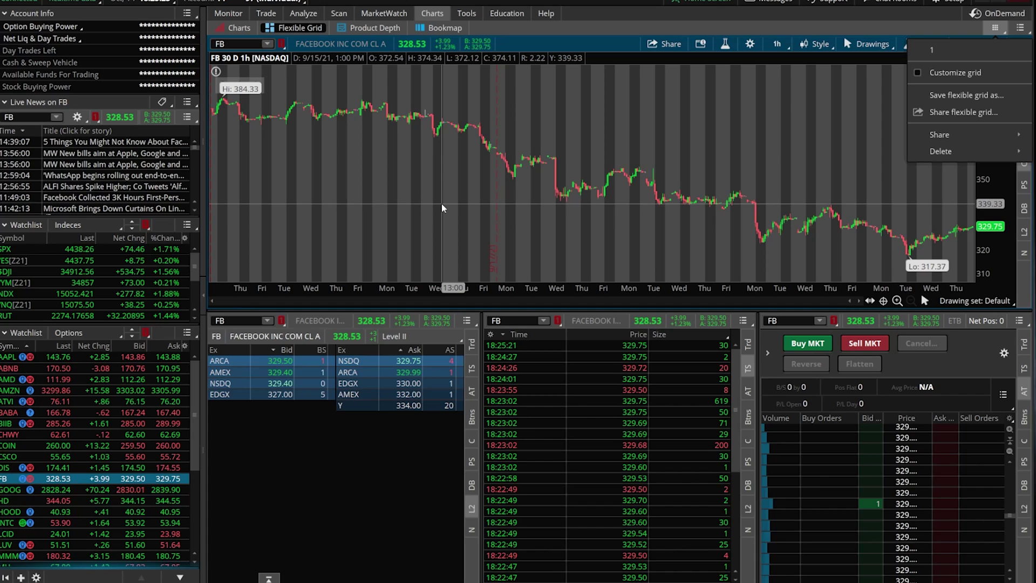
left_click(995, 29)
left_click(996, 31)
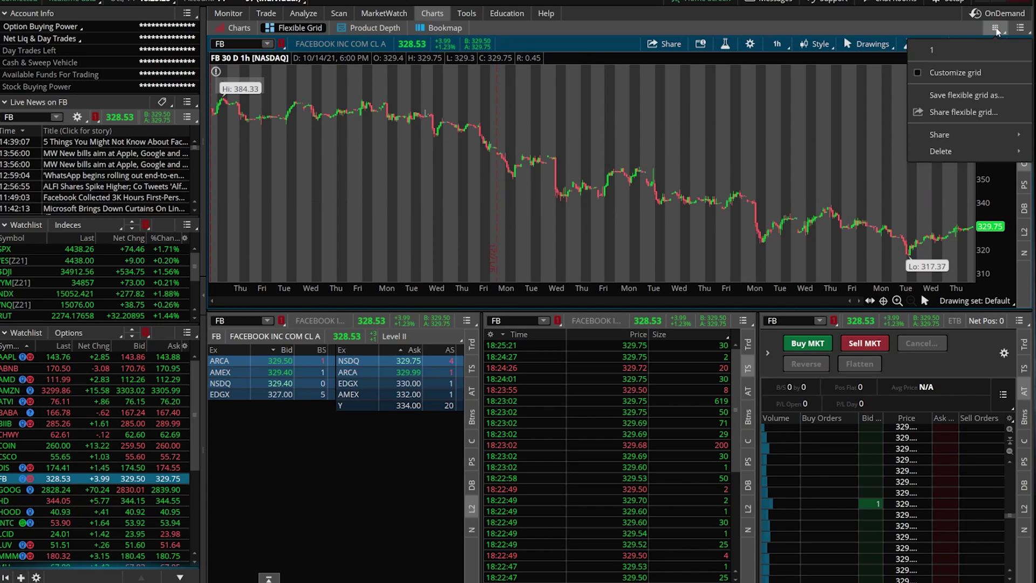
left_click(966, 95)
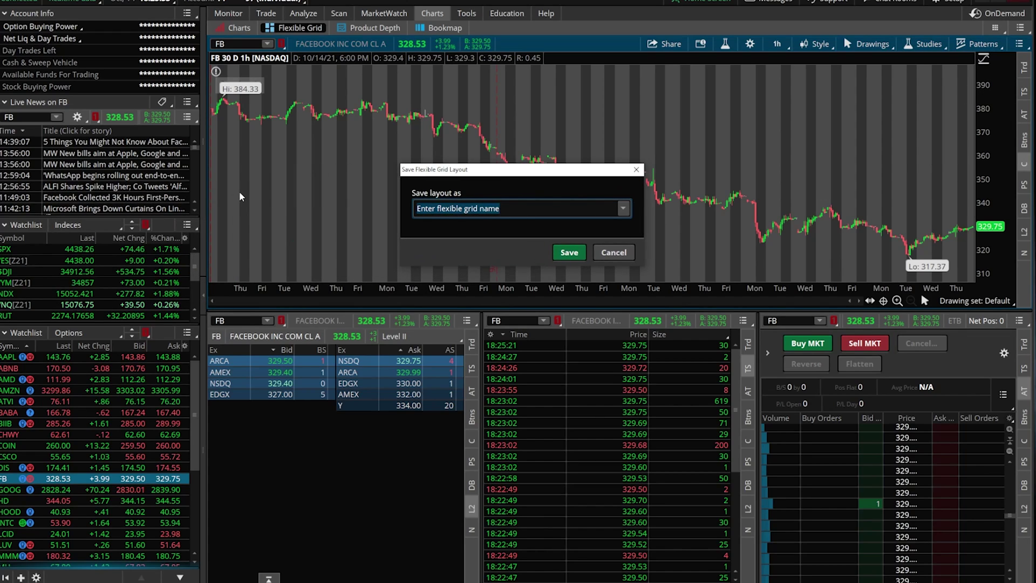
type("Ac")
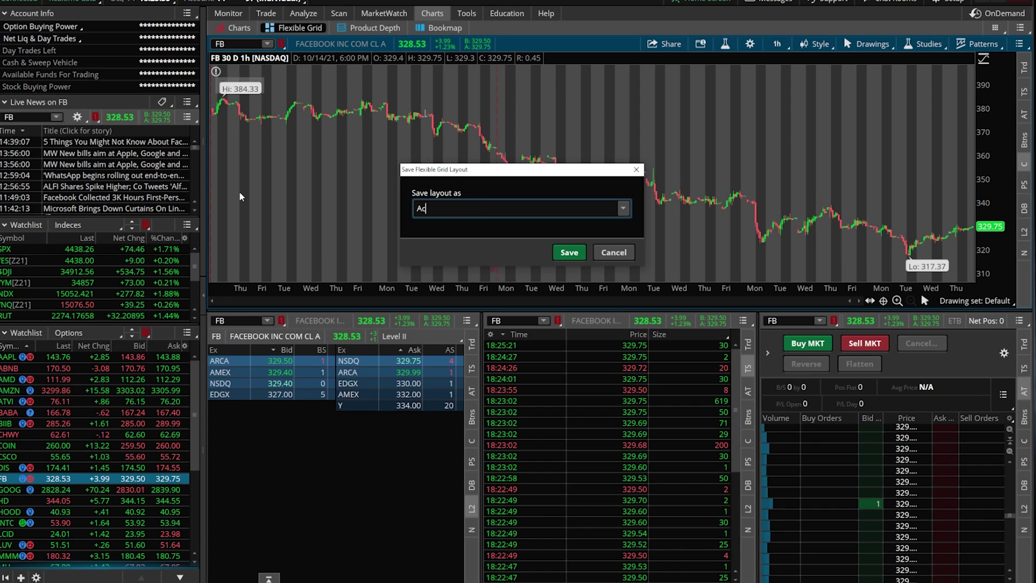
type("tive trader grid")
left_click(567, 254)
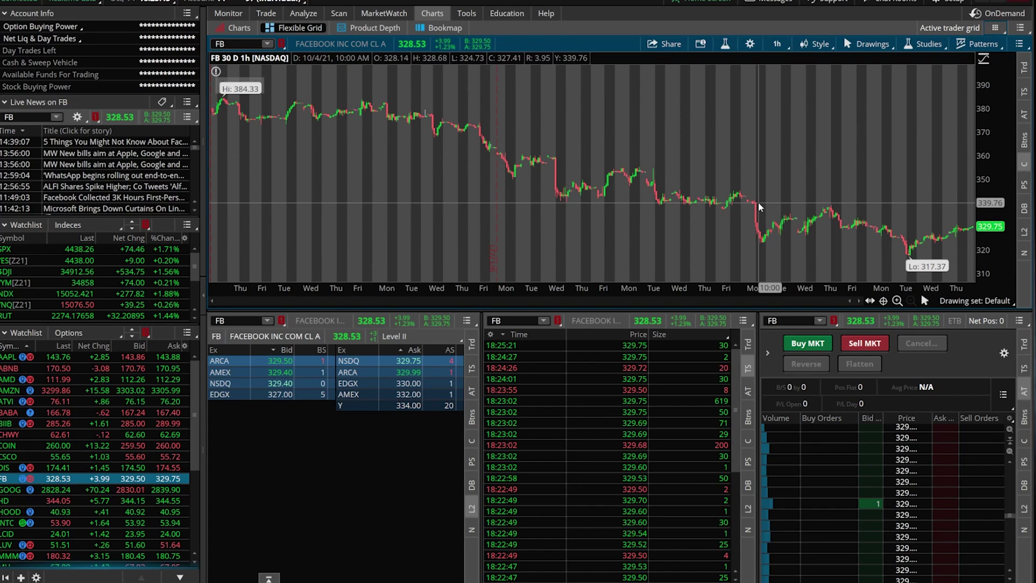
Step: Enable grid customization again and delete the three lower cells, leaving only the FB chart
left_click(996, 28)
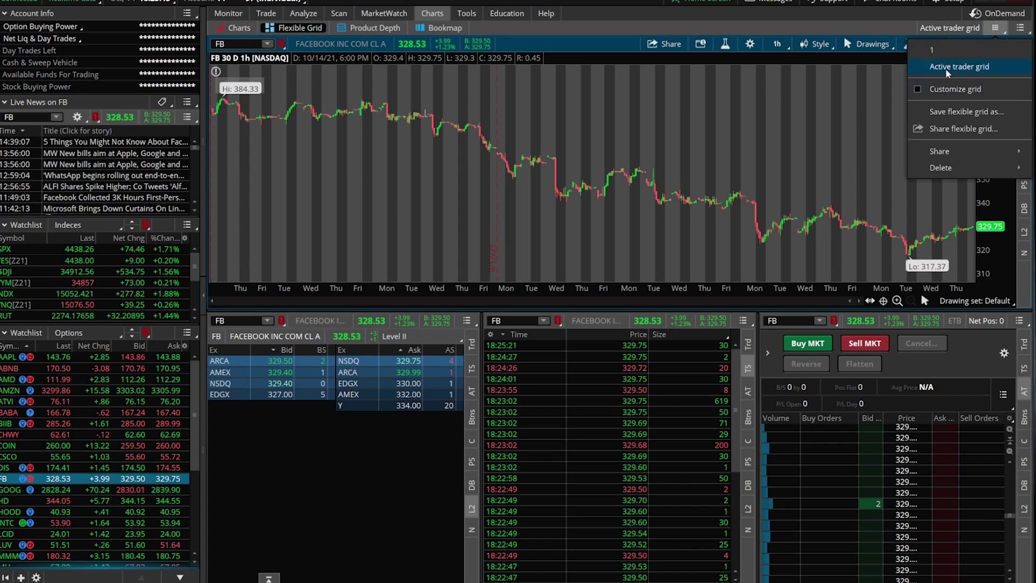
left_click(941, 90)
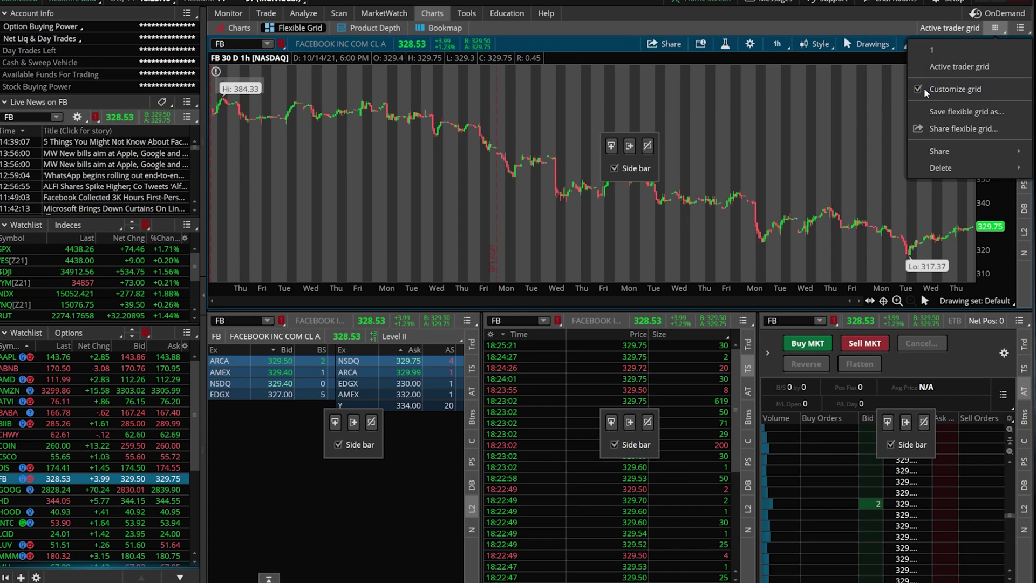
left_click(371, 422)
left_click(428, 422)
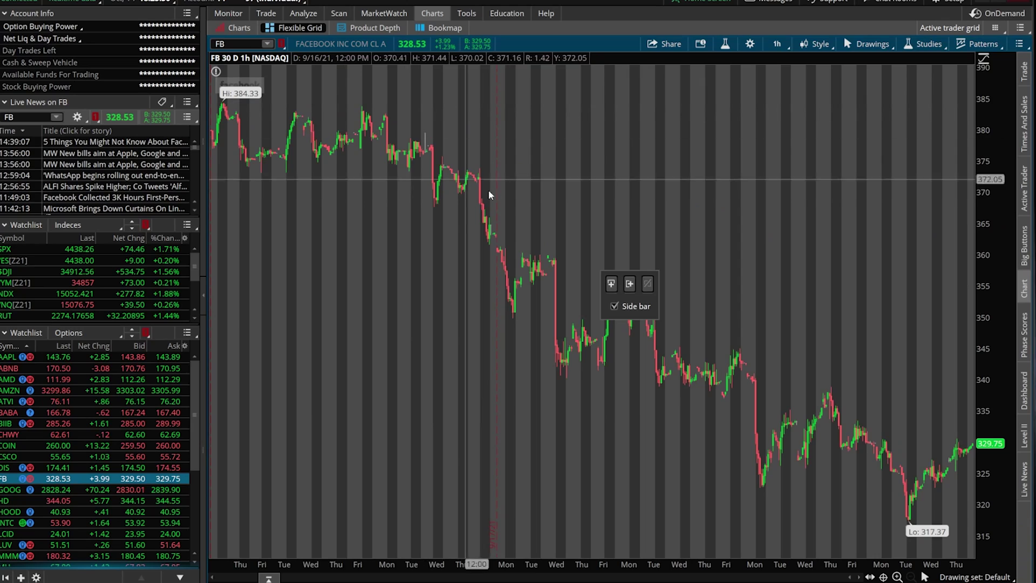
Step: Reload the saved Active trader grid layout to restore the deleted lower cells
left_click(994, 29)
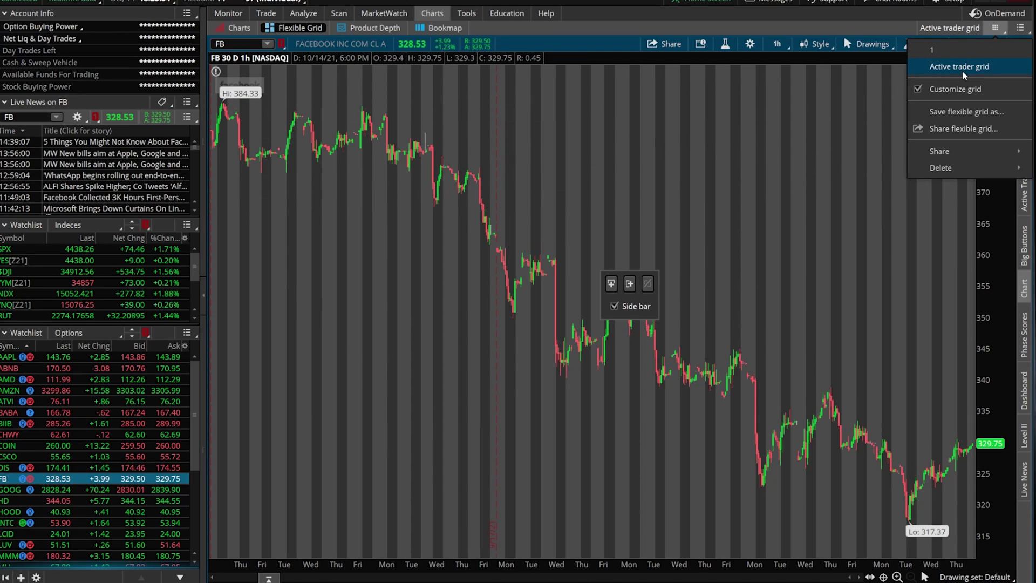
left_click(993, 30)
left_click(992, 33)
left_click(950, 66)
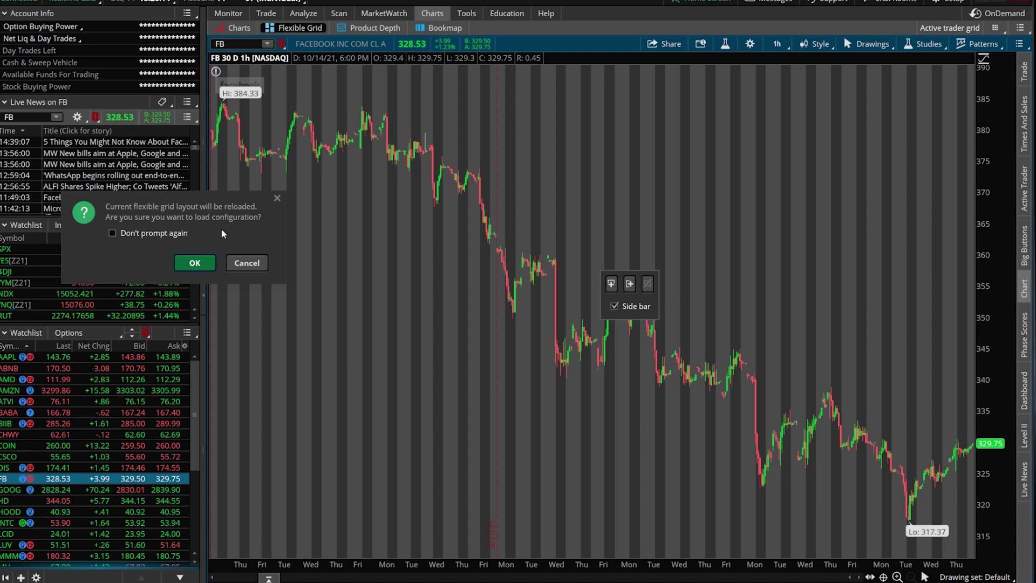
left_click(205, 268)
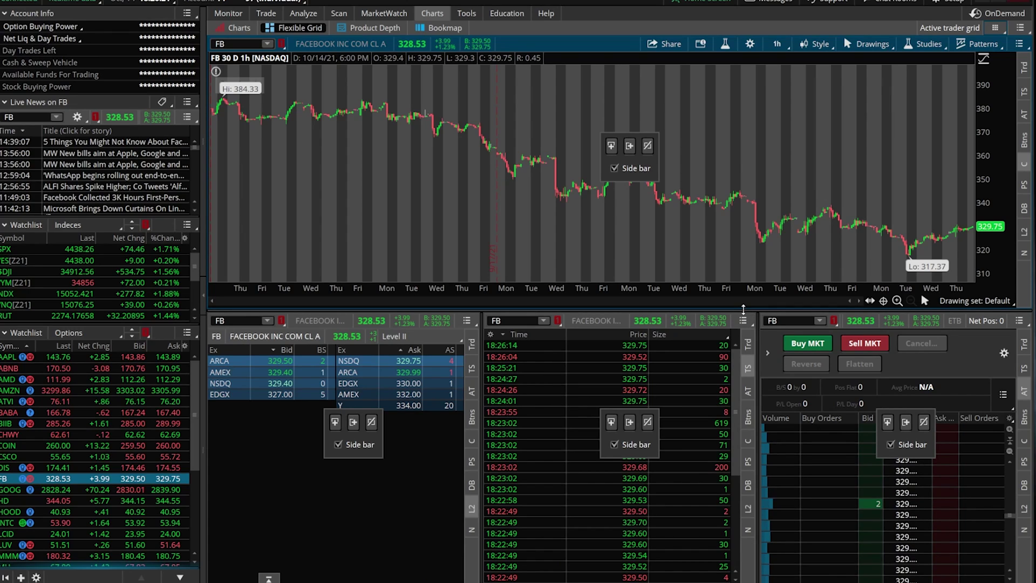
Step: Load the saved flexible grid layout named 1 in place of the current layout
left_click(995, 32)
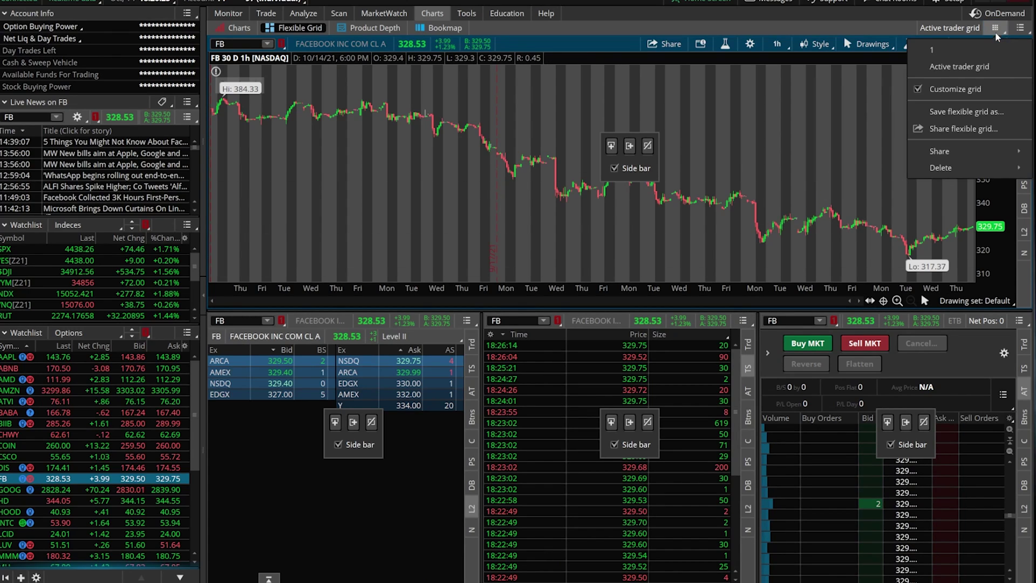
left_click(950, 53)
left_click(195, 265)
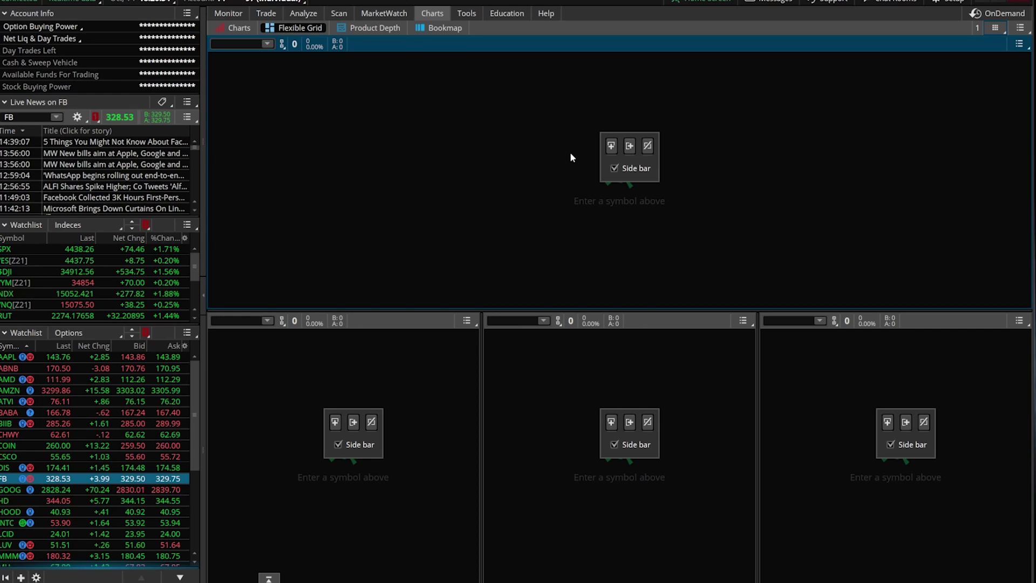
Step: Switch the flexible grid from layout 1 back to Active trader grid
left_click(999, 28)
left_click(971, 45)
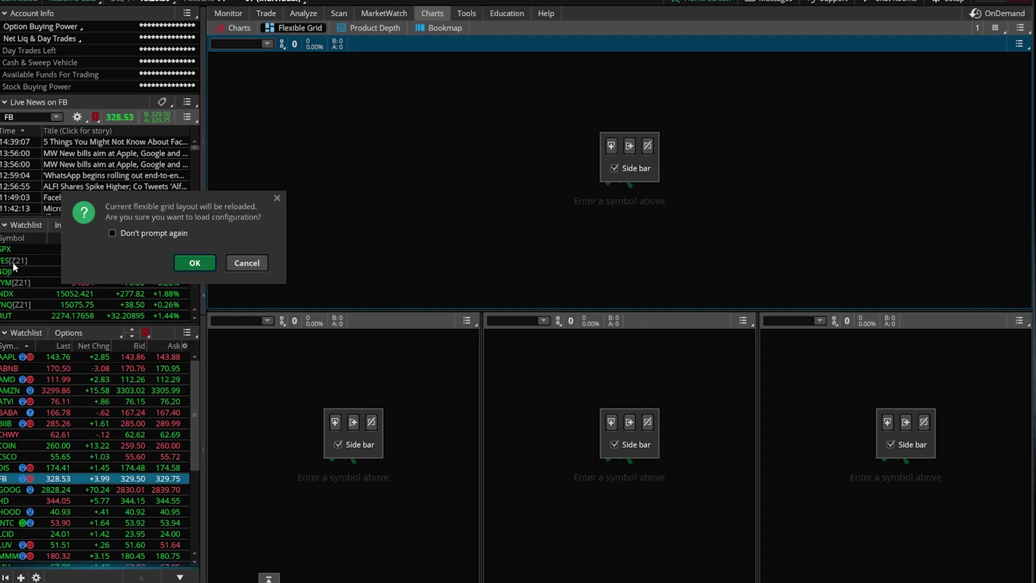
left_click(190, 261)
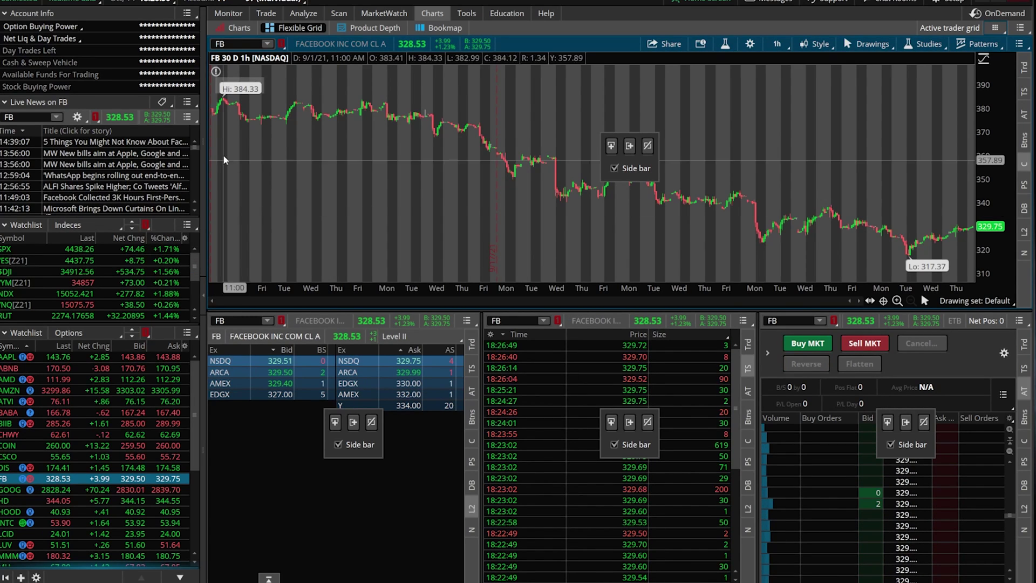
Step: Return to the regular Charts grid and save its layout as "5x5"
left_click(239, 27)
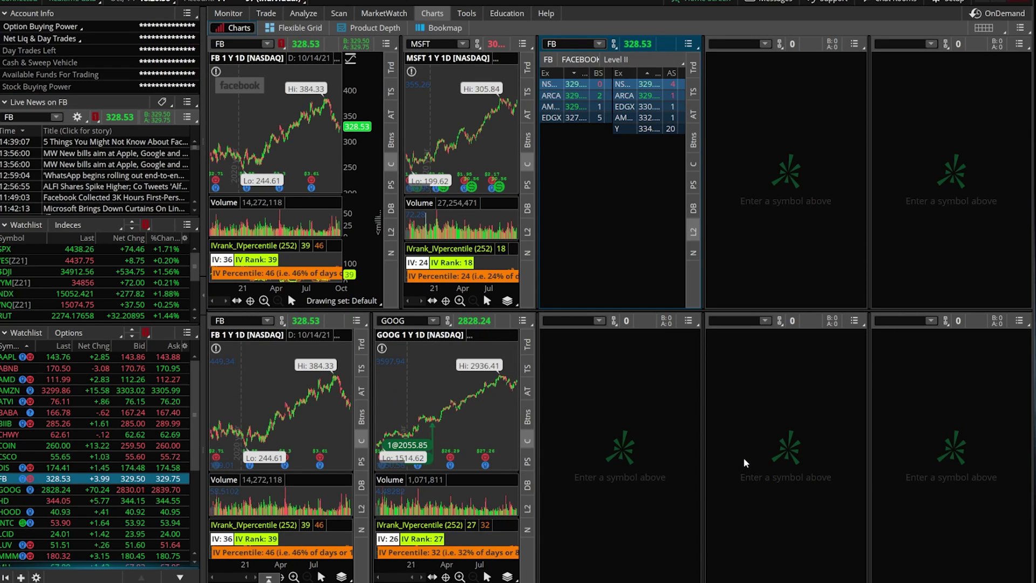
left_click(993, 30)
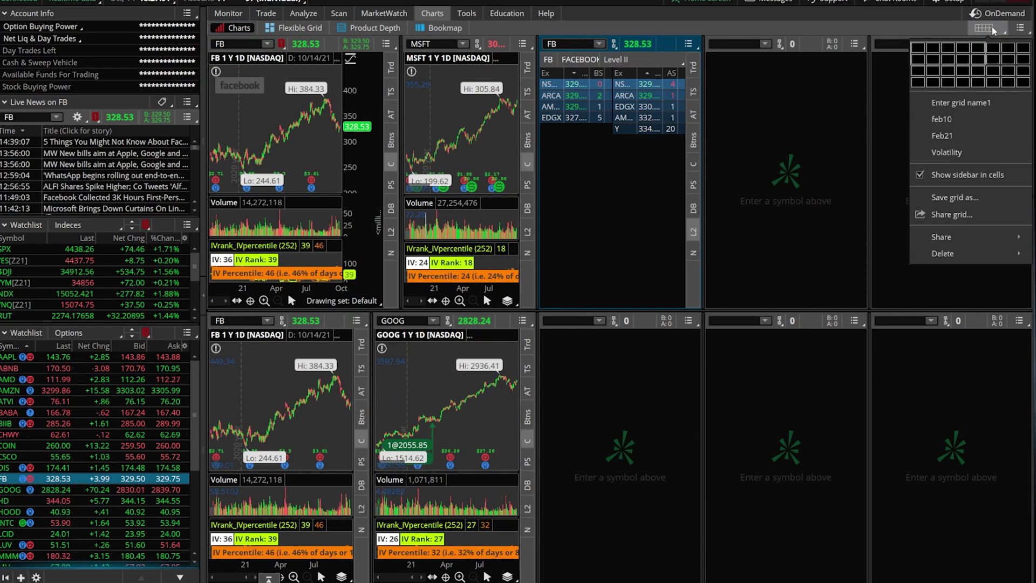
left_click(952, 197)
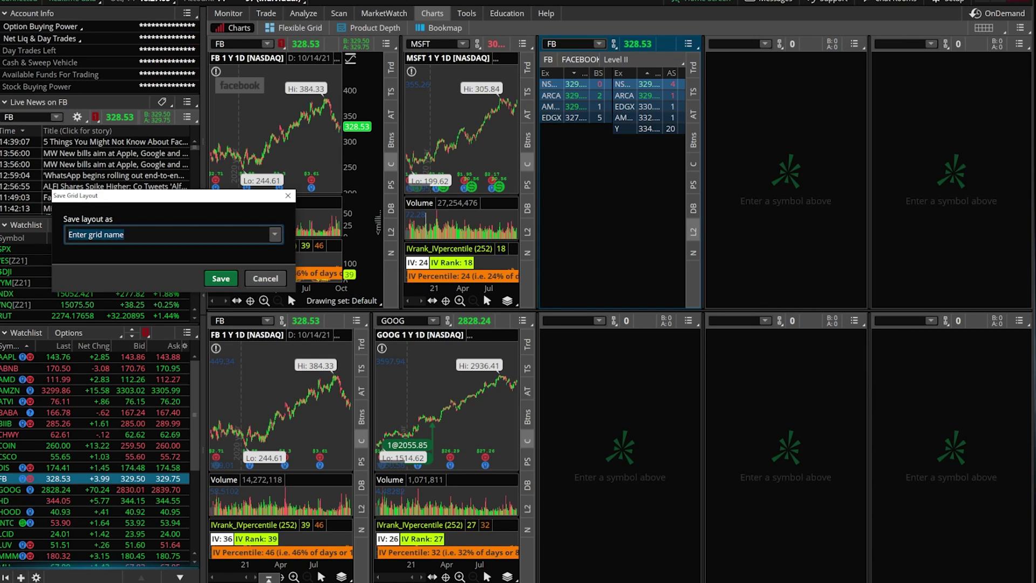
type("5x5")
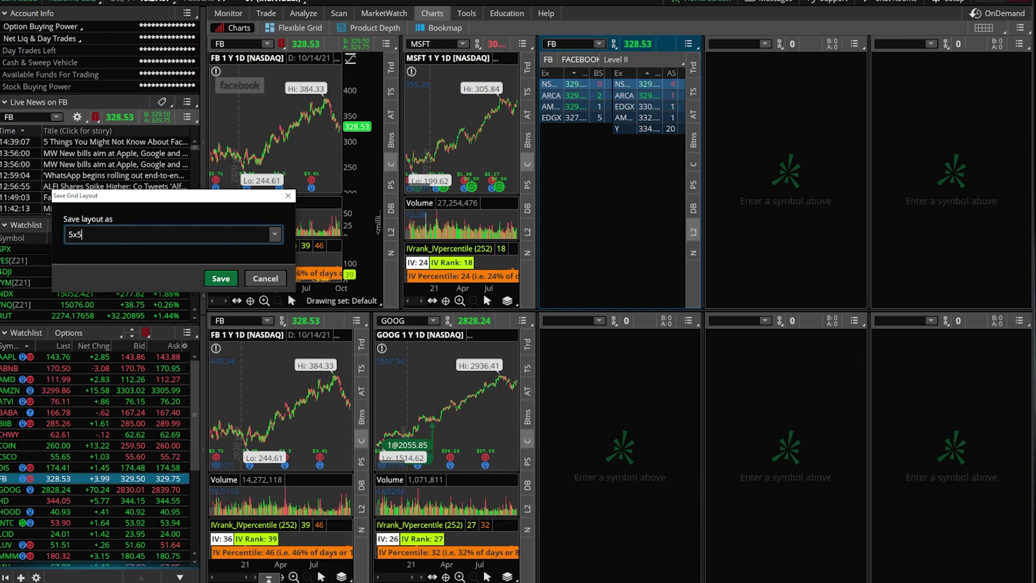
left_click(209, 280)
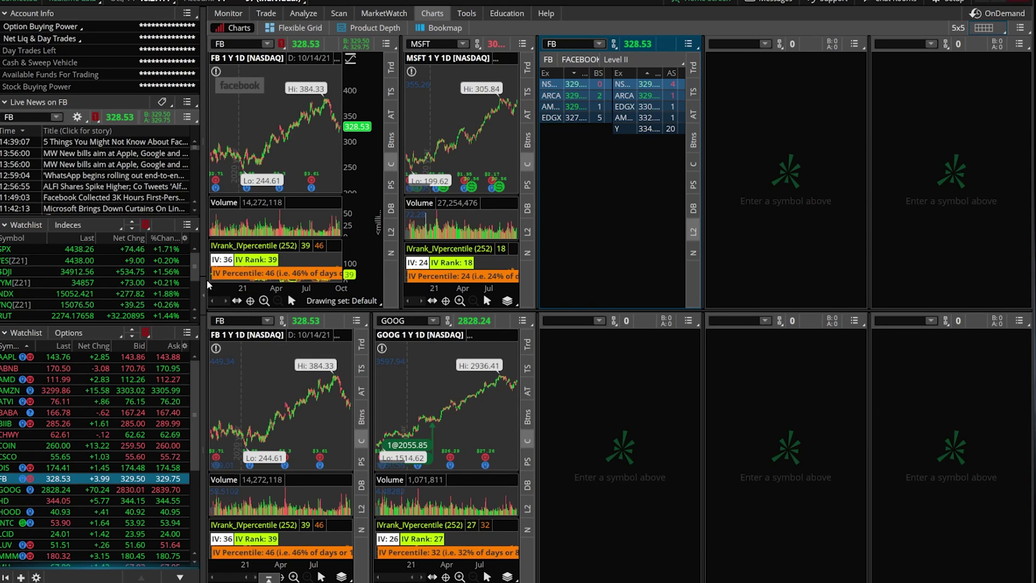
Step: Load the saved Volatility grid layout in place of the 5x5 chart grid
left_click(983, 30)
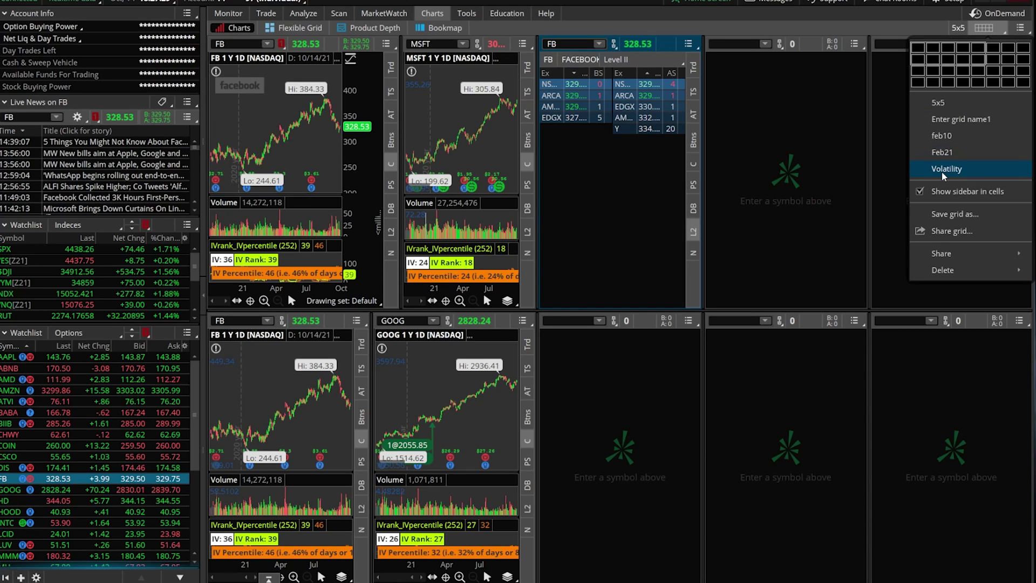
left_click(945, 171)
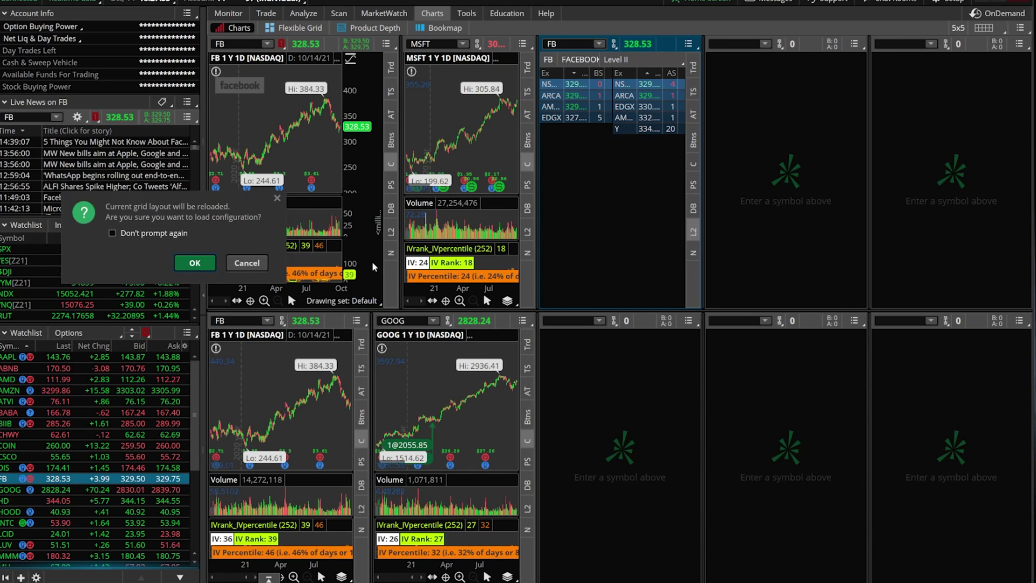
left_click(195, 261)
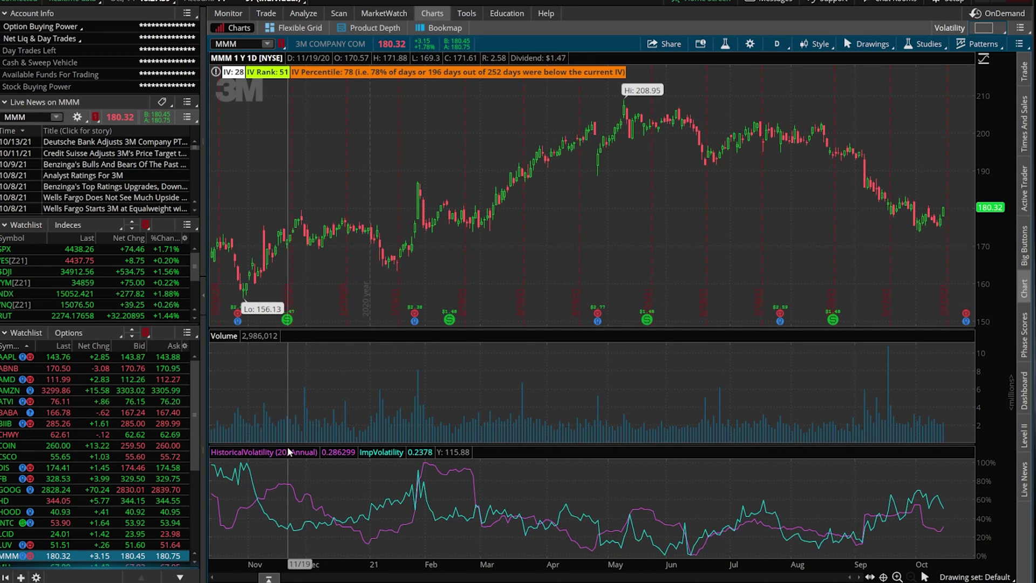
Step: Detach the Volatility chart grid into its own window and place it over the main window
mouse_move(385, 459)
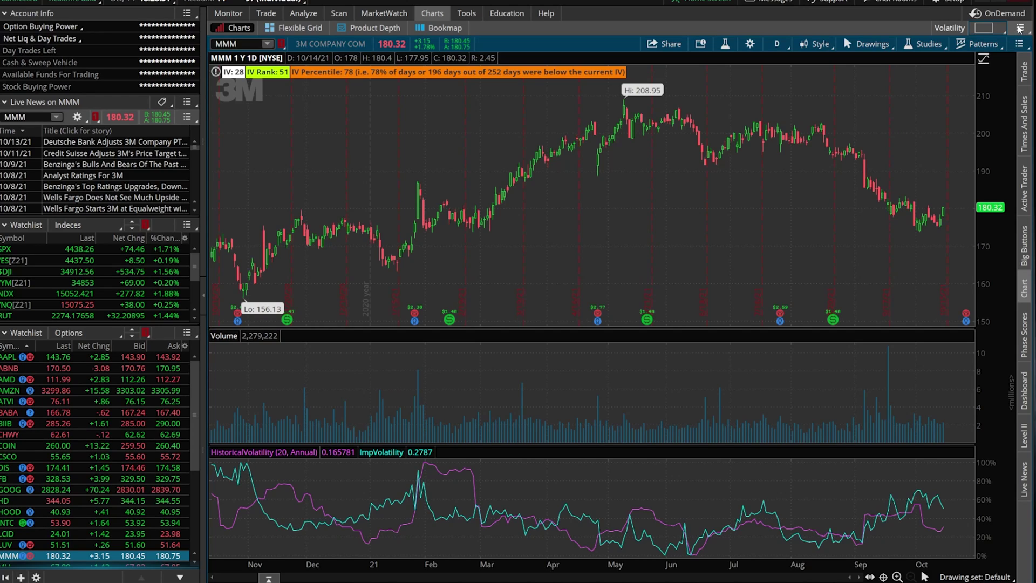
left_click(1019, 29)
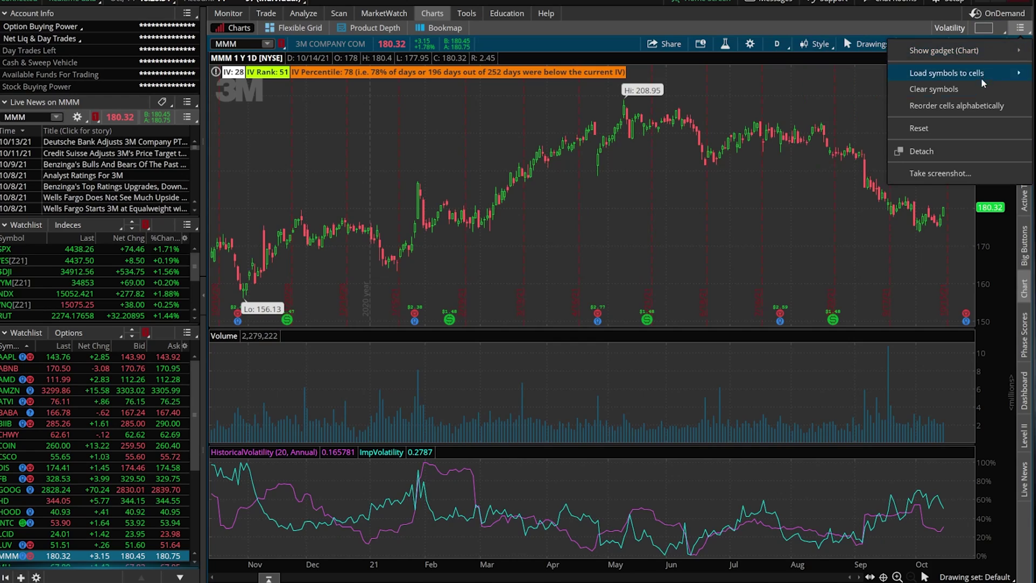
left_click(944, 153)
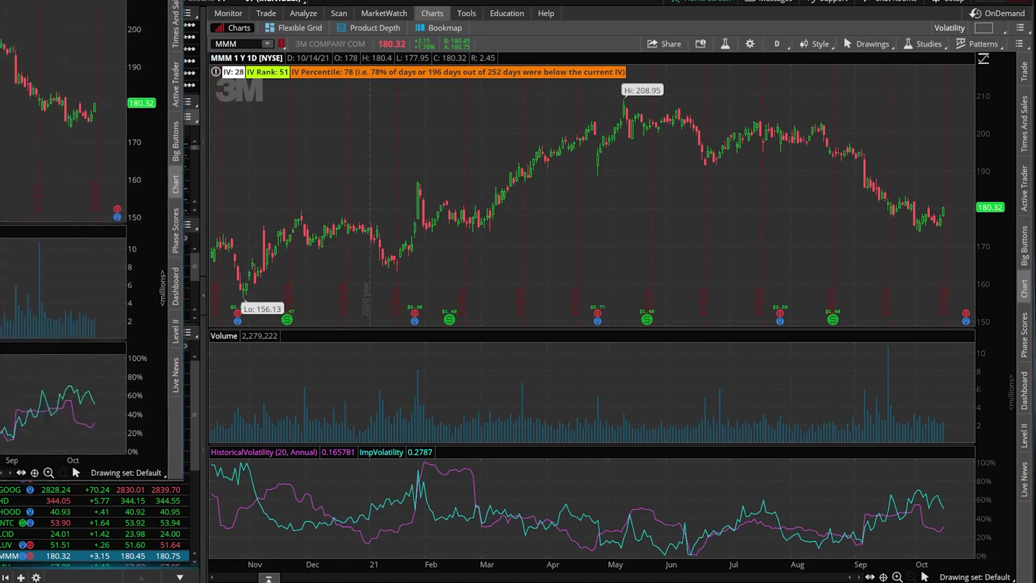
left_click_drag(0, 0, 792, 26)
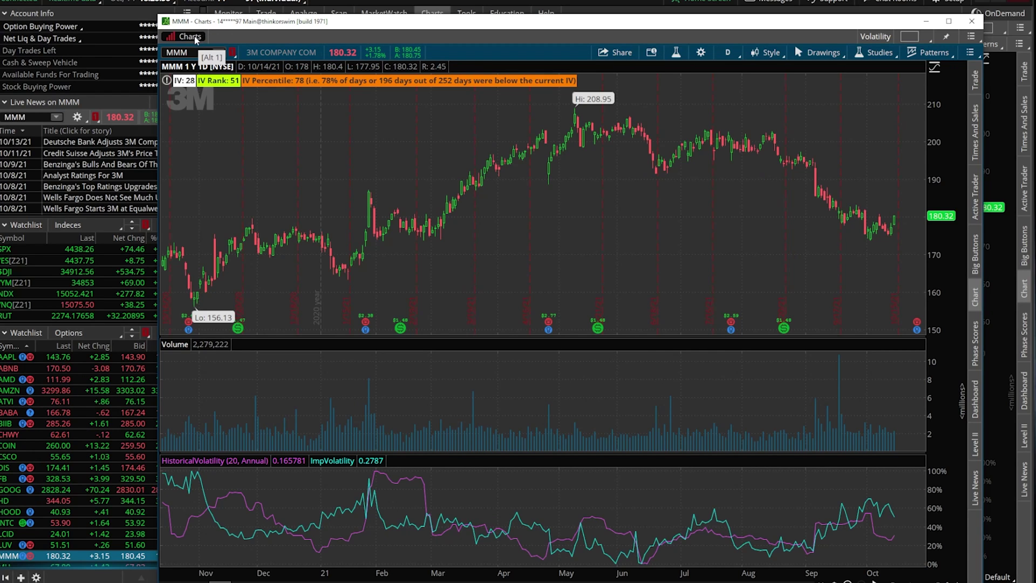
mouse_move(260, 26)
left_mouse_down()
mouse_move(277, 44)
mouse_move(290, 30)
mouse_move(279, 31)
left_mouse_up()
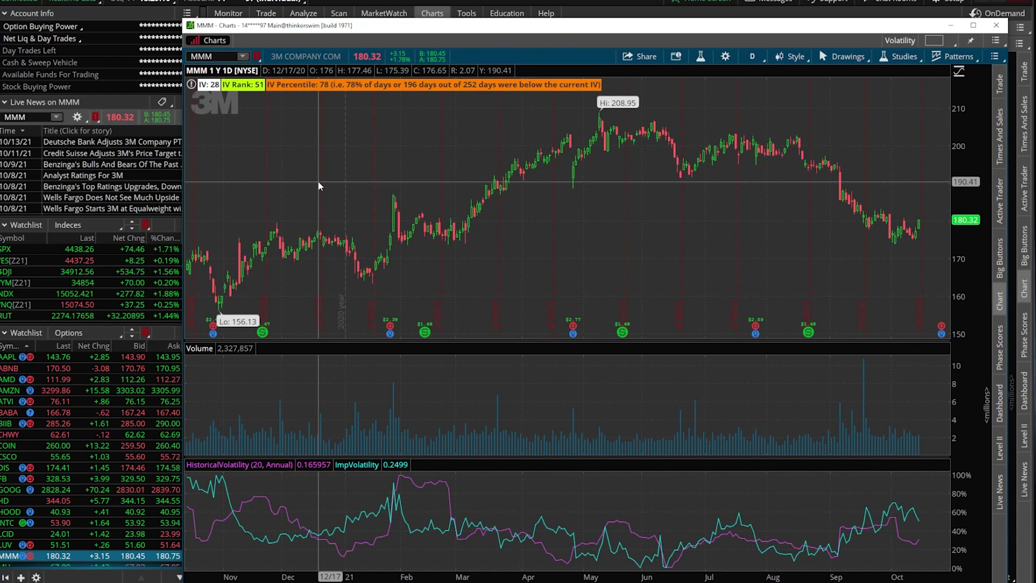
Step: Change the detached chart window's grid to 2x2, switch it to three columns by two rows, and close that window
left_click(929, 42)
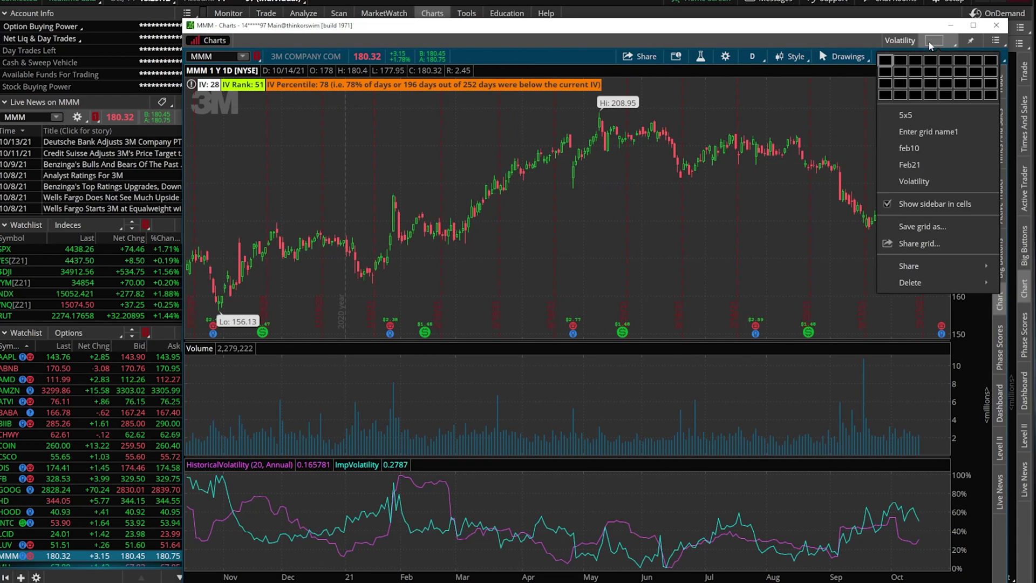
left_click(899, 71)
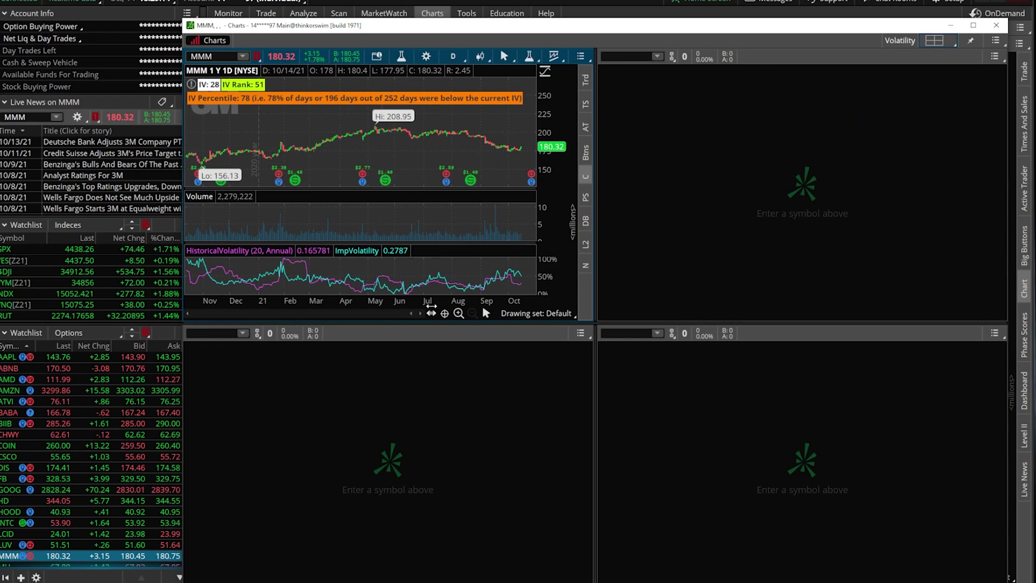
left_click(933, 41)
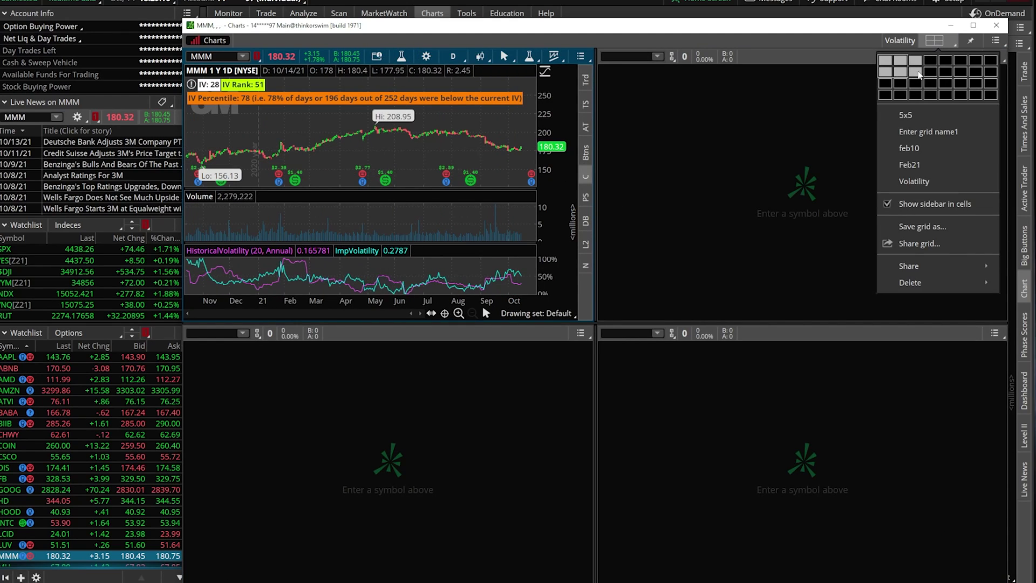
left_click(915, 71)
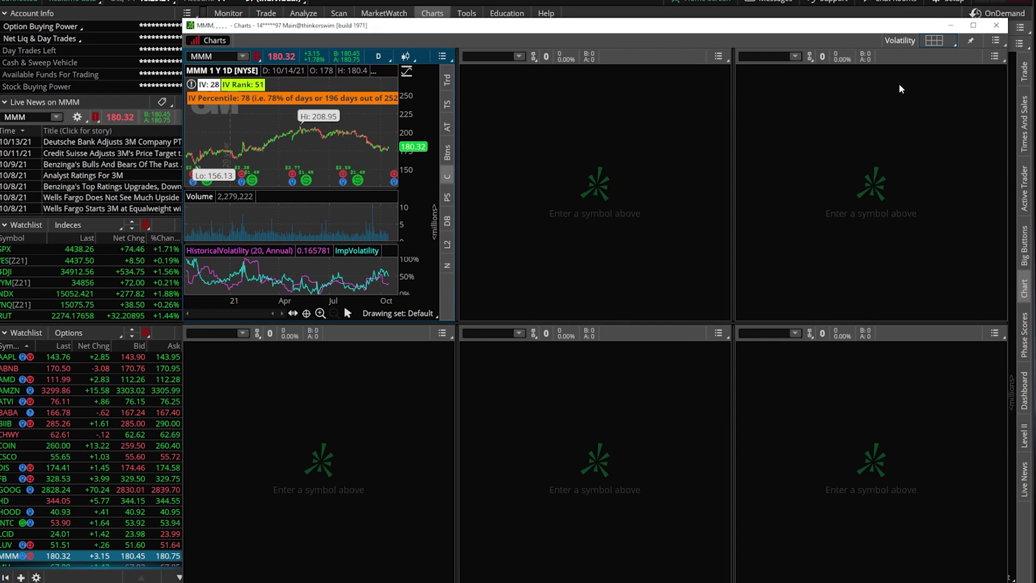
left_click(996, 26)
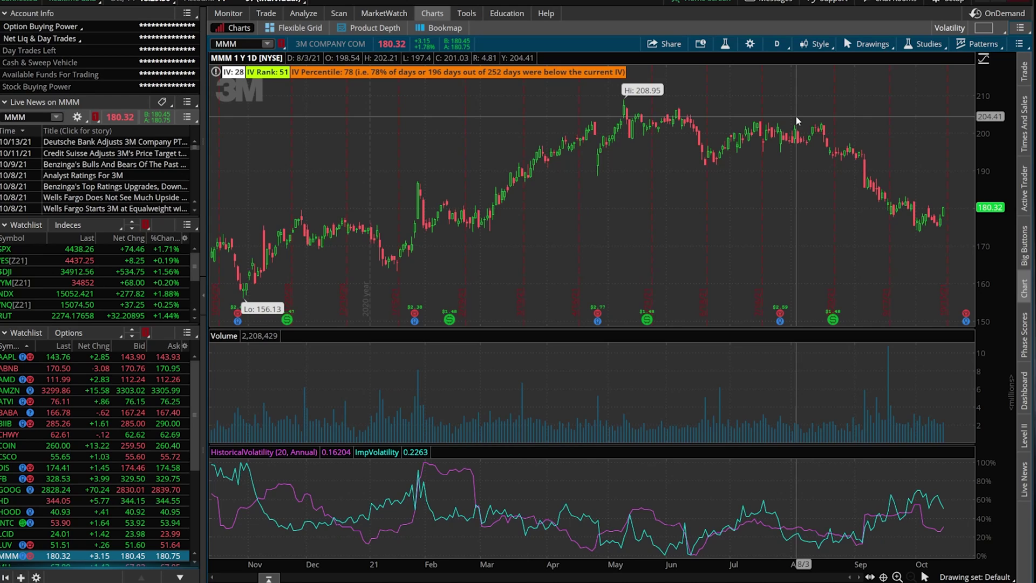
Step: Open the application setup options and examine the commands for saving, sharing, deleting and loading workspaces
left_click(938, 4)
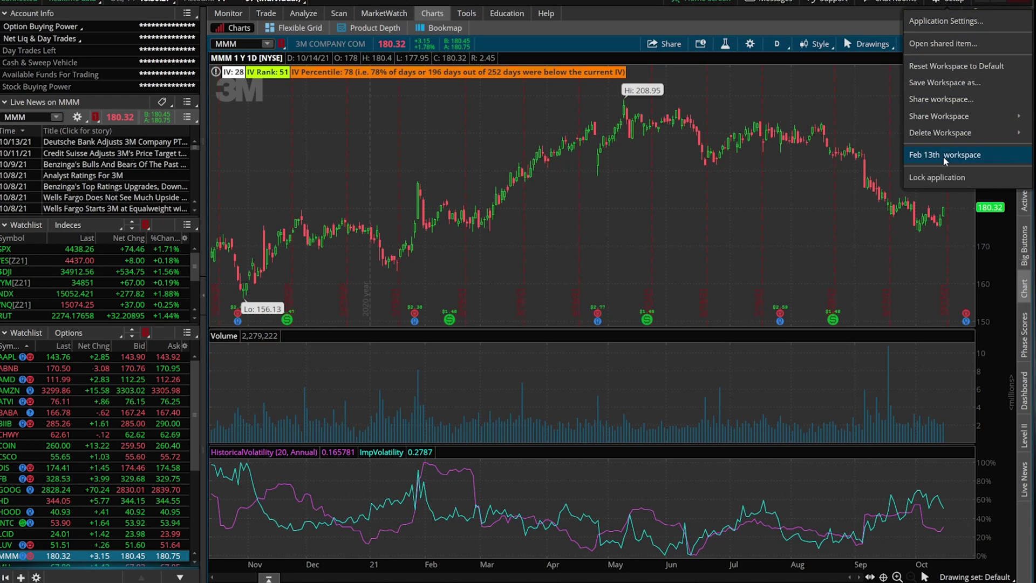
mouse_move(961, 138)
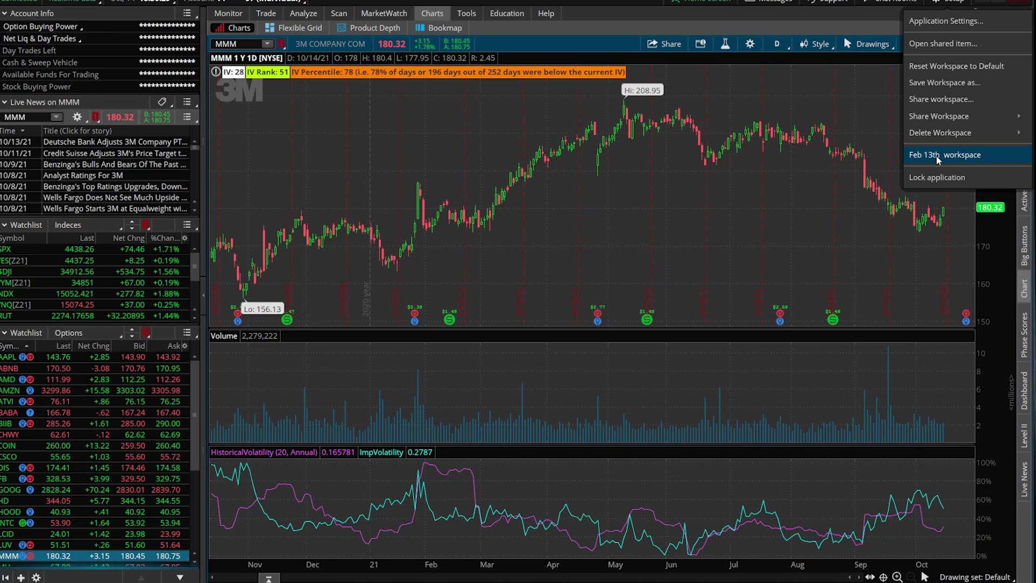